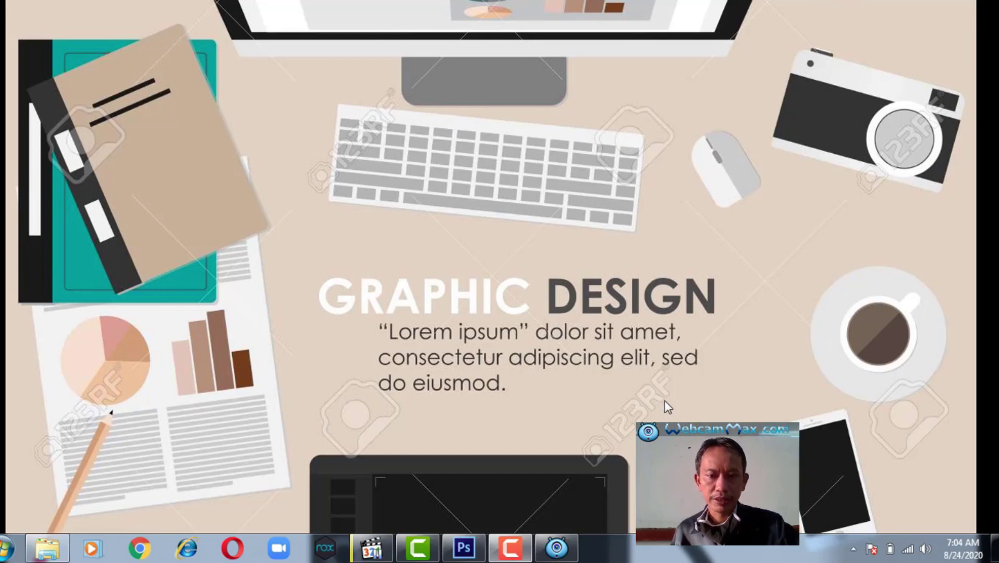
Switch to Photoshop and activate the Crop tool followed by the Type tool
{"action": "left_click", "coordinate": [469, 557]}
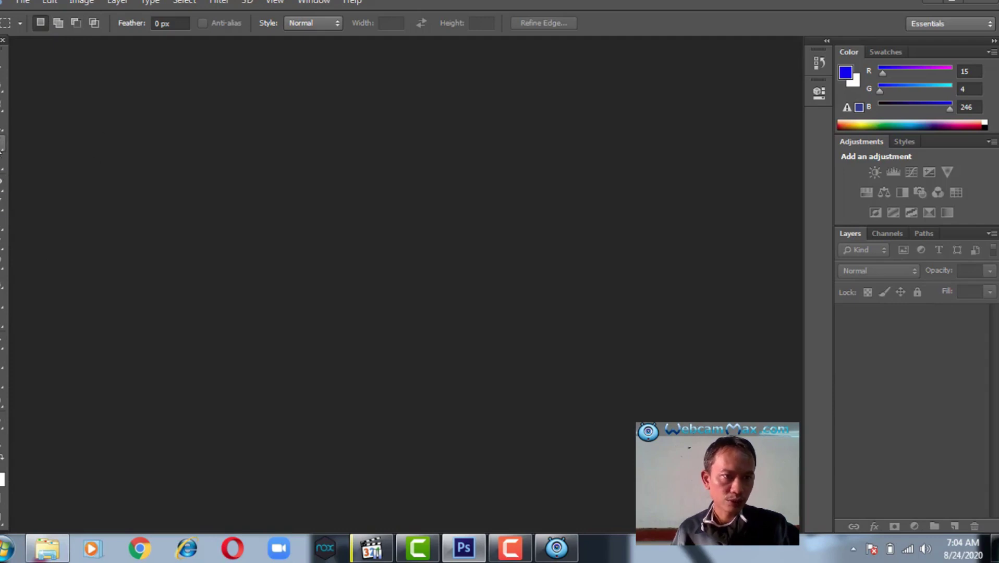
{"action": "left_click", "coordinate": [2, 146]}
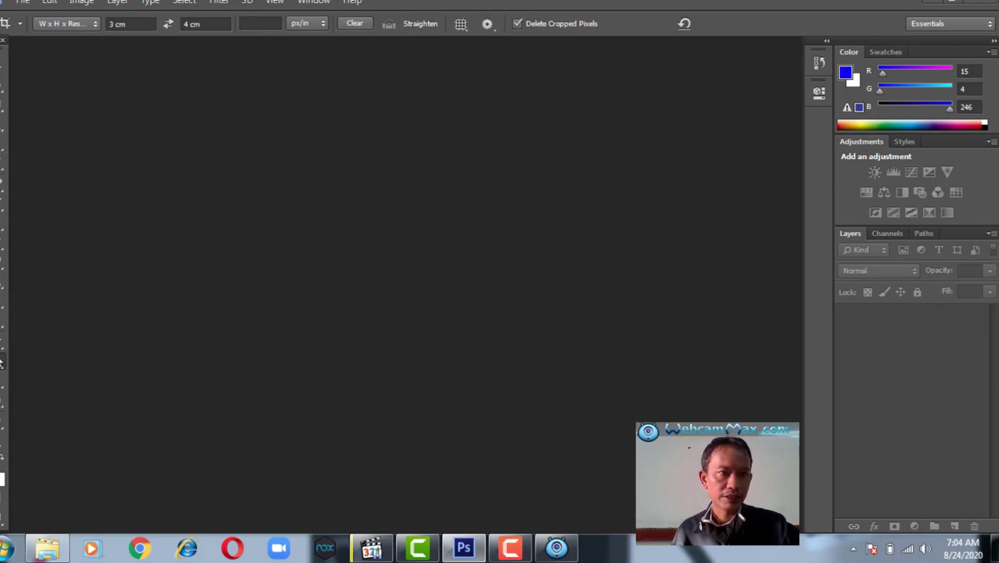
{"action": "left_click", "coordinate": [2, 322]}
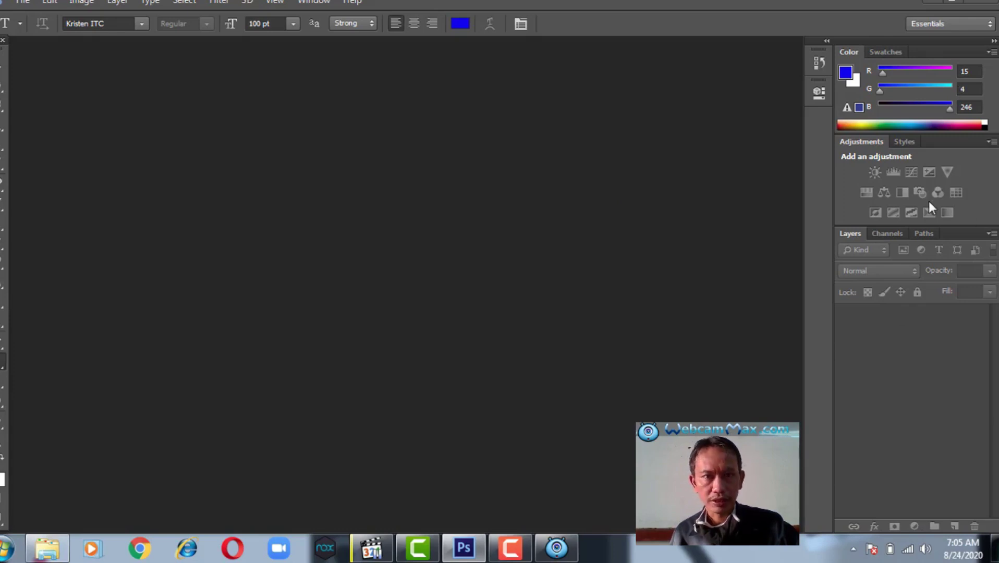
Hide the Color panel and show it again
{"action": "left_click", "coordinate": [312, 3]}
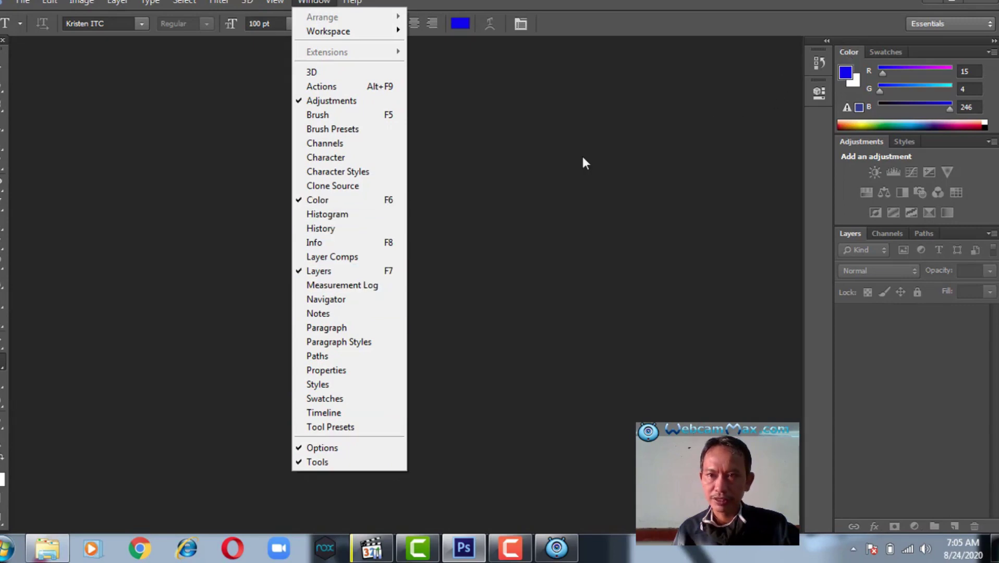
{"action": "left_click", "coordinate": [301, 204]}
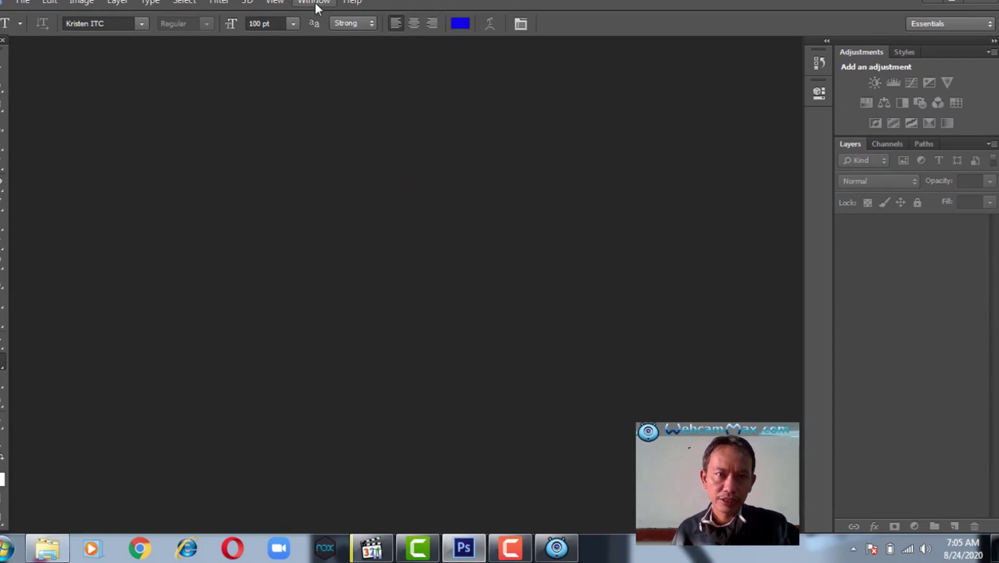
{"action": "left_click", "coordinate": [277, 2]}
{"action": "mouse_move", "coordinate": [307, 2]}
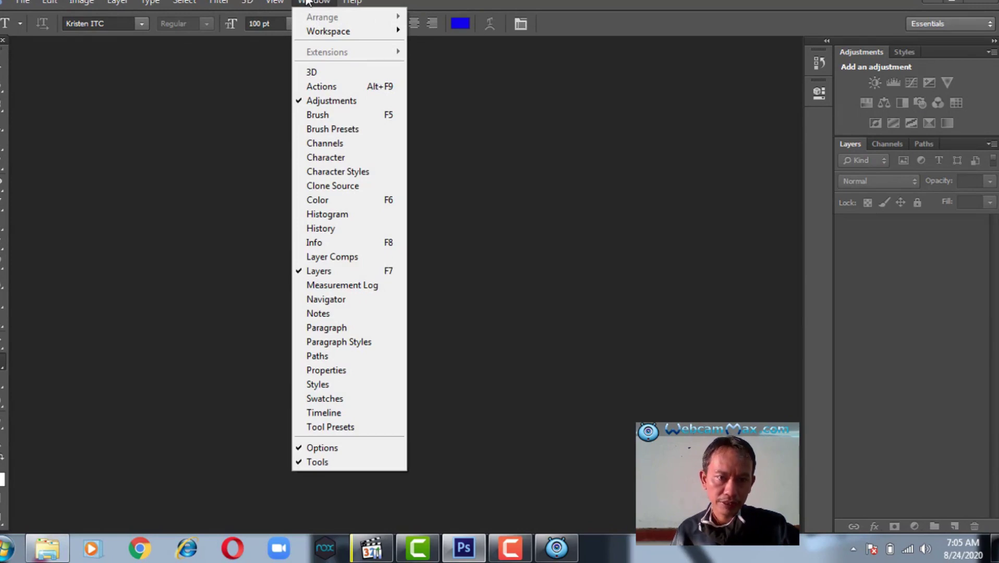
{"action": "left_click", "coordinate": [313, 201]}
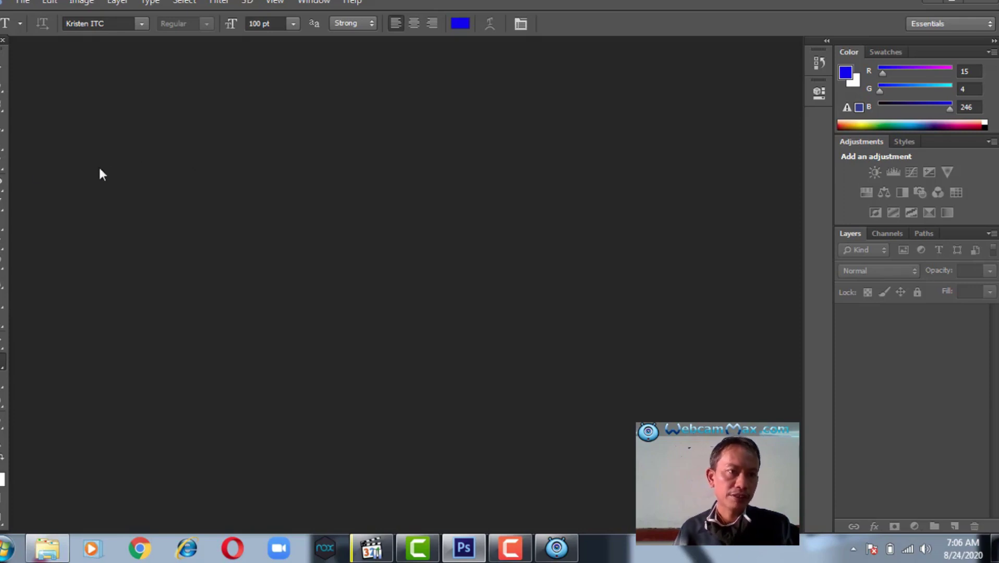
Start a new document and look through its name field and preset list, keeping the Custom preset
{"action": "left_click", "coordinate": [23, 2]}
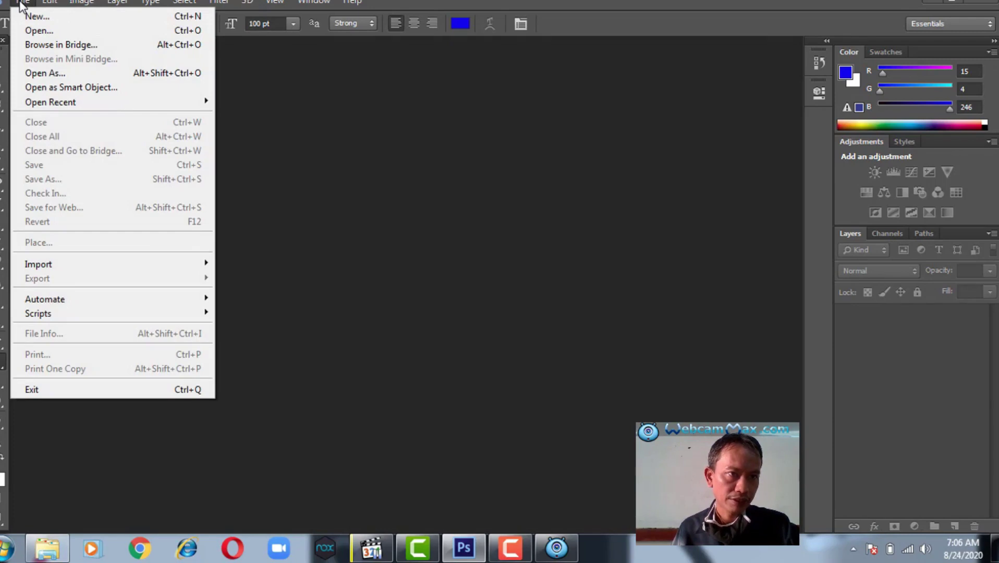
{"action": "left_click", "coordinate": [25, 13]}
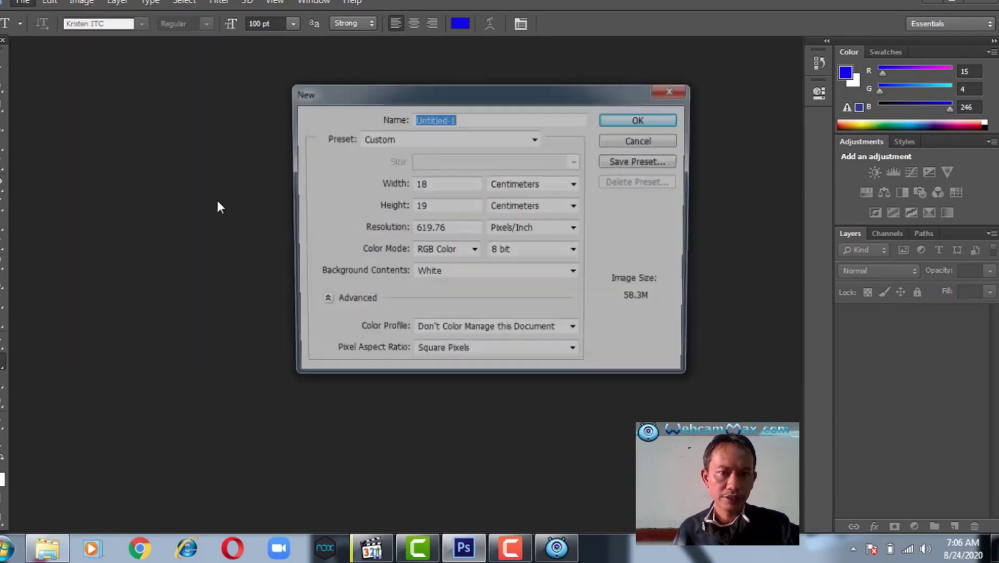
{"action": "left_click", "coordinate": [485, 118]}
{"action": "double_click", "coordinate": [476, 119]}
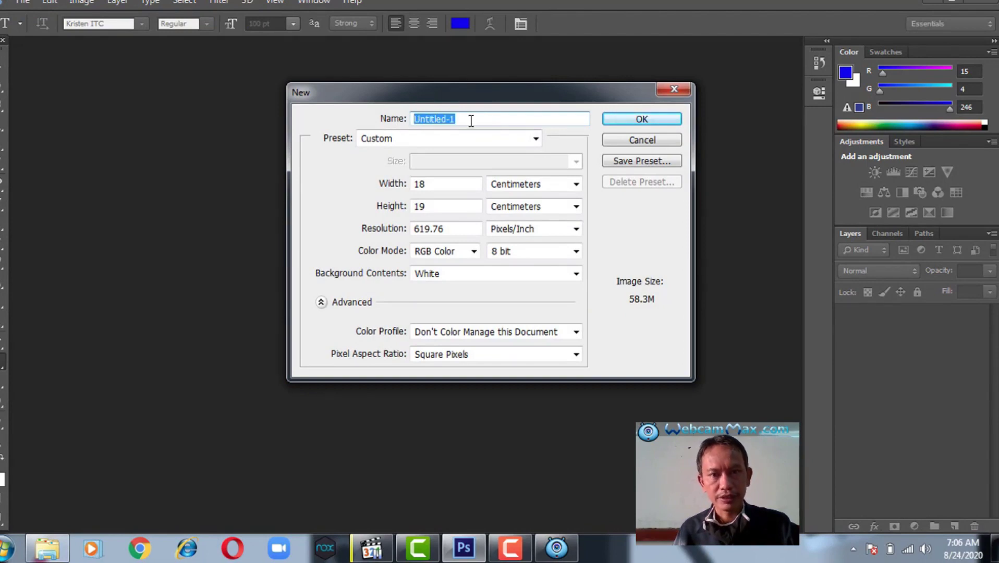
{"action": "left_click_drag", "start_coordinate": [469, 119], "coordinate": [410, 123]}
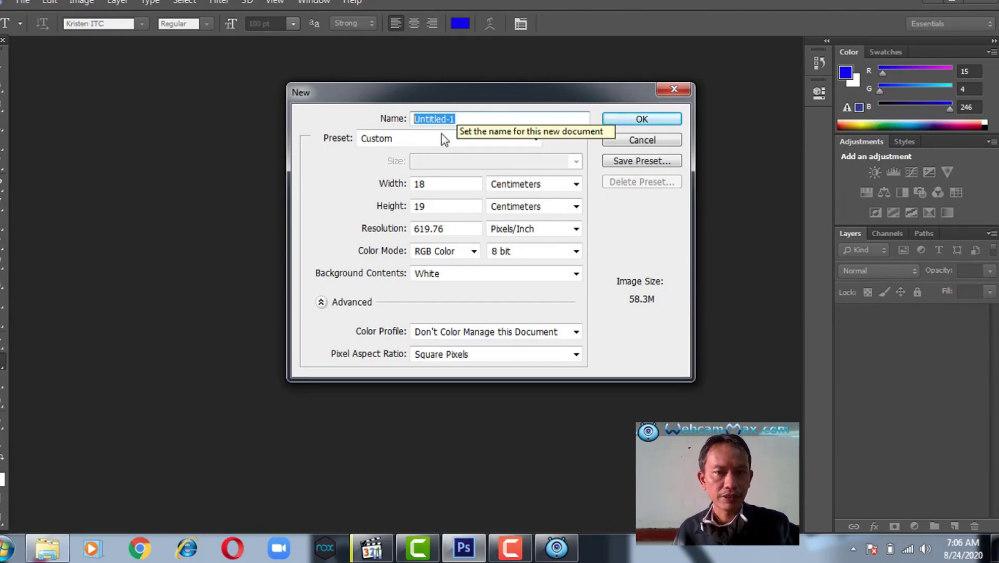
{"action": "left_click_drag", "start_coordinate": [414, 119], "coordinate": [467, 118]}
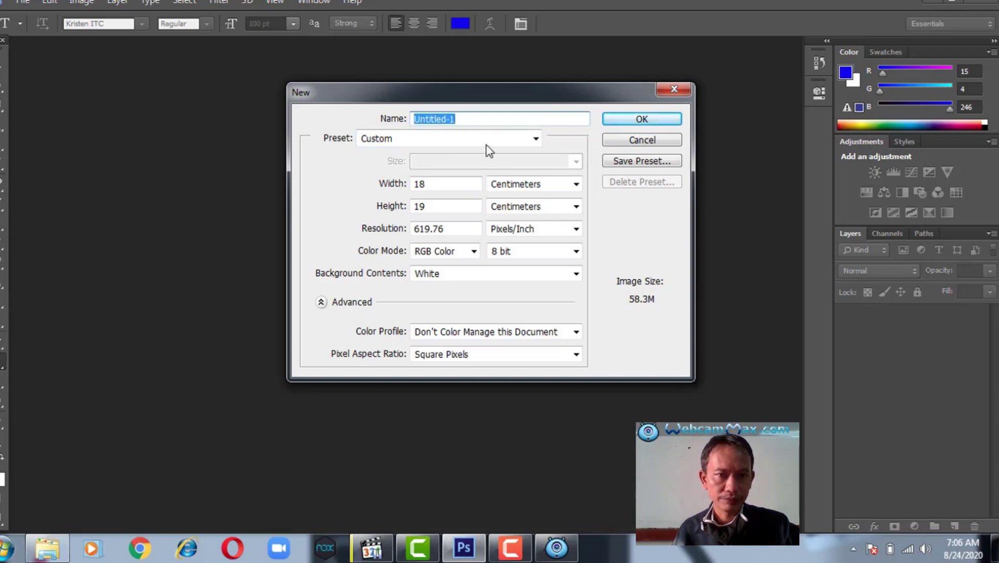
{"action": "left_click", "coordinate": [525, 140]}
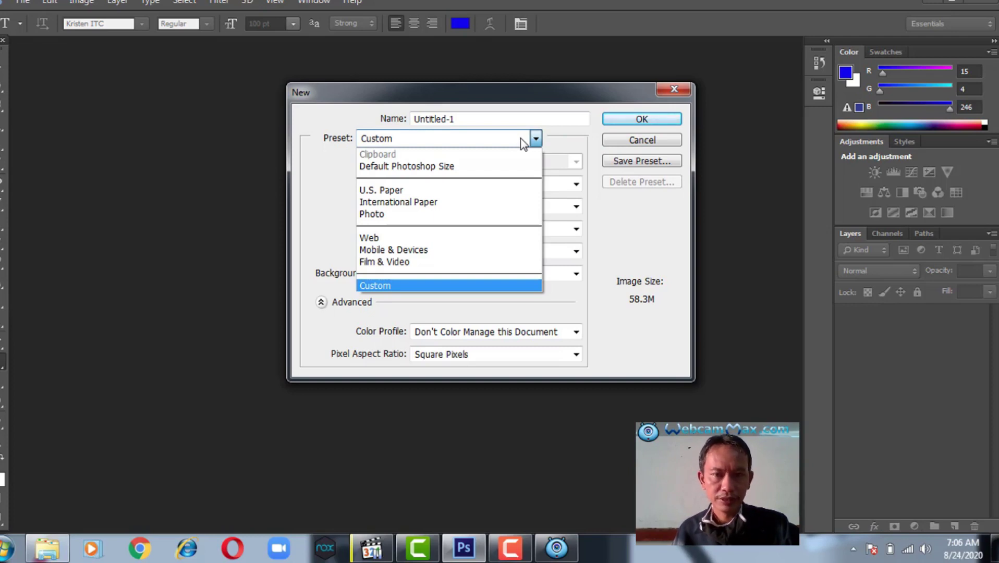
{"action": "left_click", "coordinate": [524, 142]}
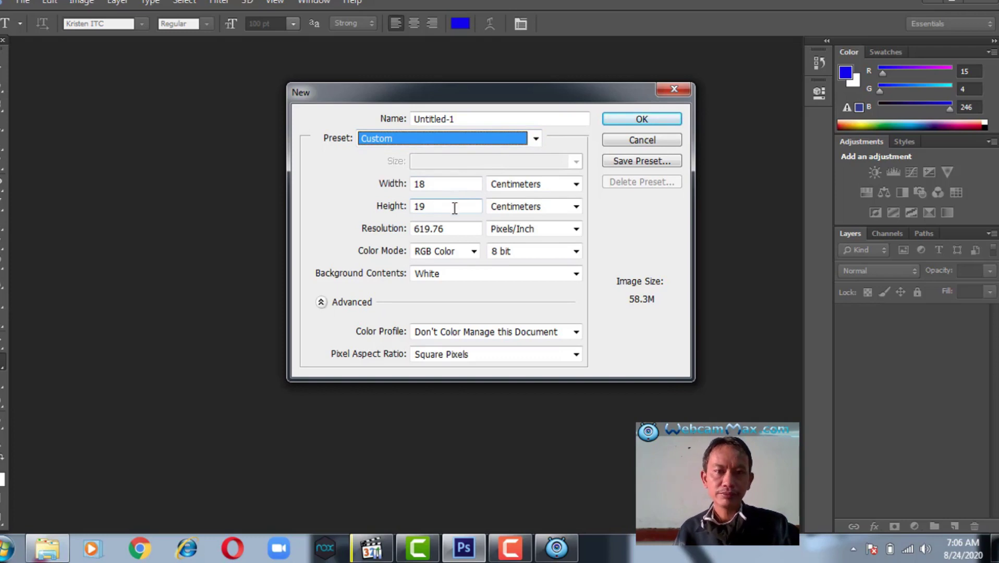
Set the new document's resolution to 72 pixels/inch
{"action": "left_click_drag", "start_coordinate": [432, 185], "coordinate": [398, 185]}
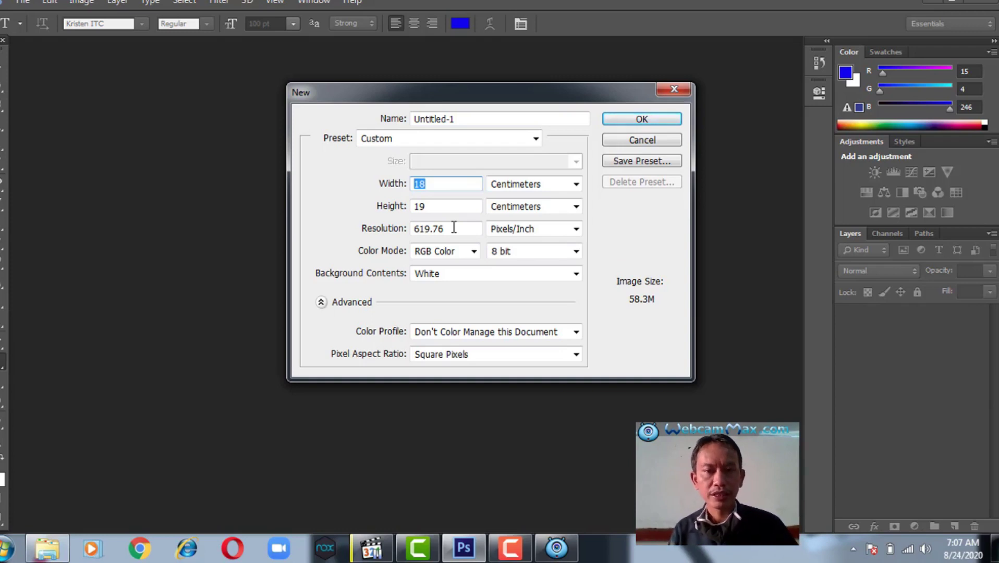
{"action": "left_click", "coordinate": [454, 228]}
{"action": "left_click", "coordinate": [447, 230]}
{"action": "left_click_drag", "start_coordinate": [447, 231], "coordinate": [416, 232]}
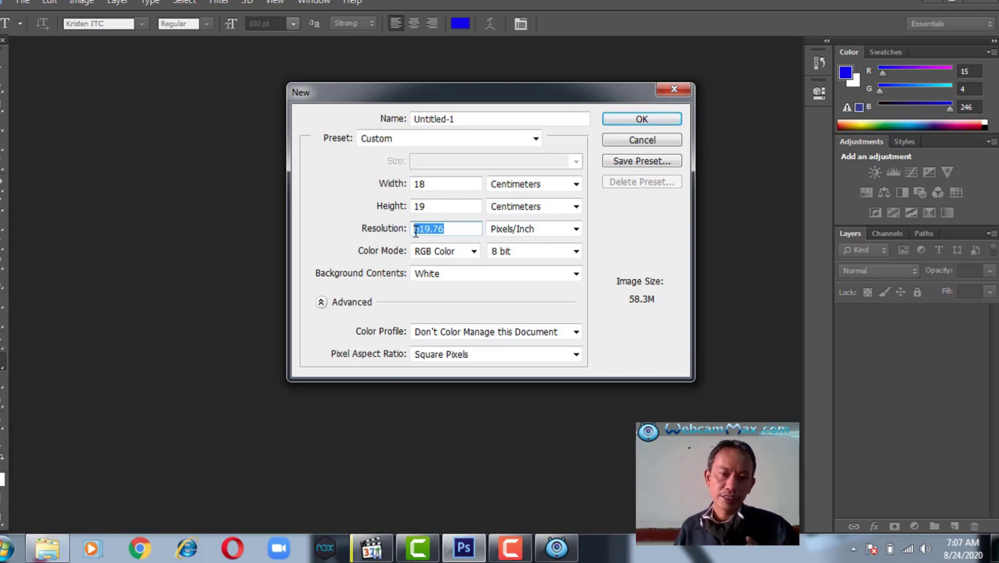
{"action": "left_click", "coordinate": [451, 227]}
{"action": "left_click_drag", "start_coordinate": [438, 225], "coordinate": [396, 232]}
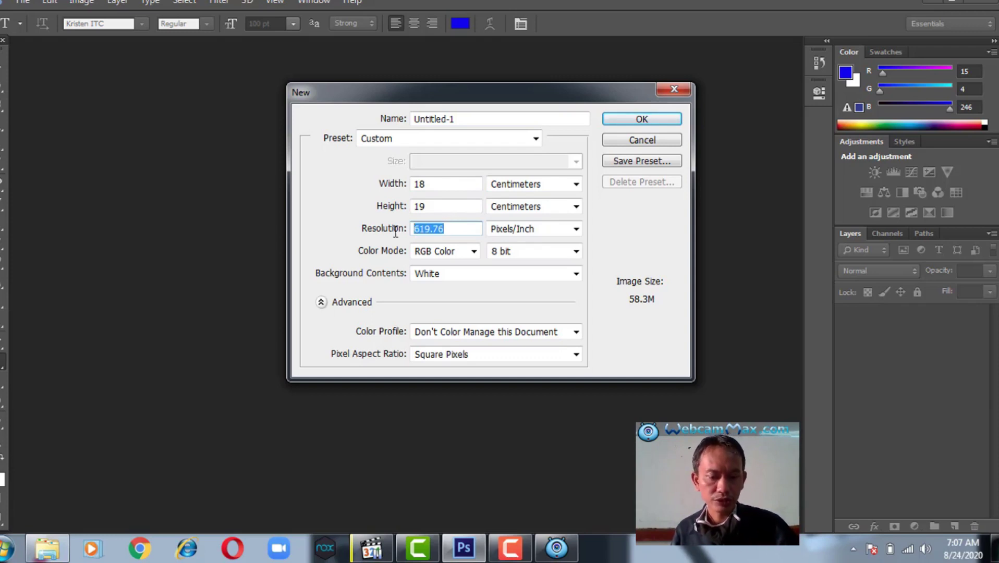
{"action": "type", "text": "72"}
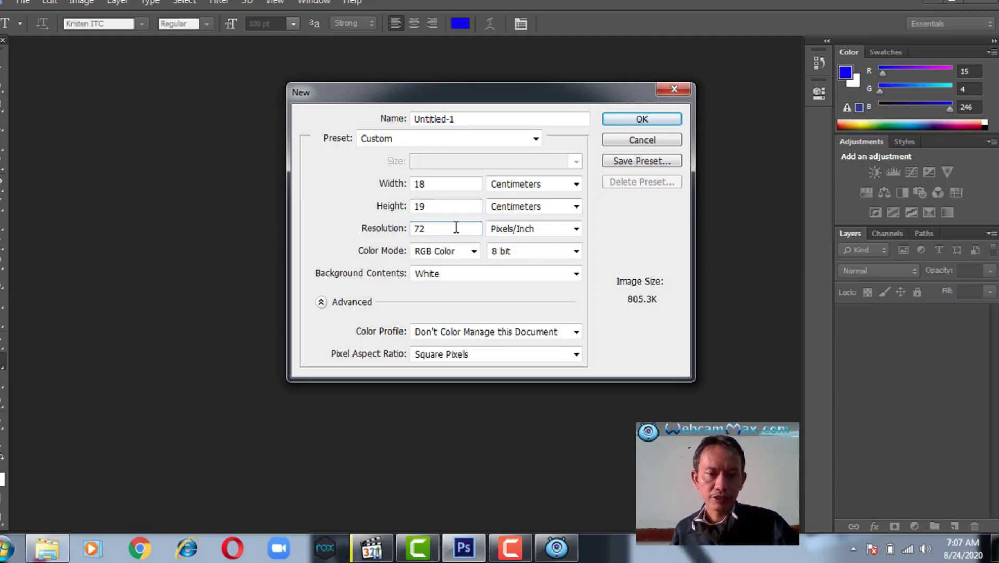
Try a resolution of 300 pixels/inch for the new document and return it to 72
{"action": "left_click_drag", "start_coordinate": [433, 222], "coordinate": [395, 223]}
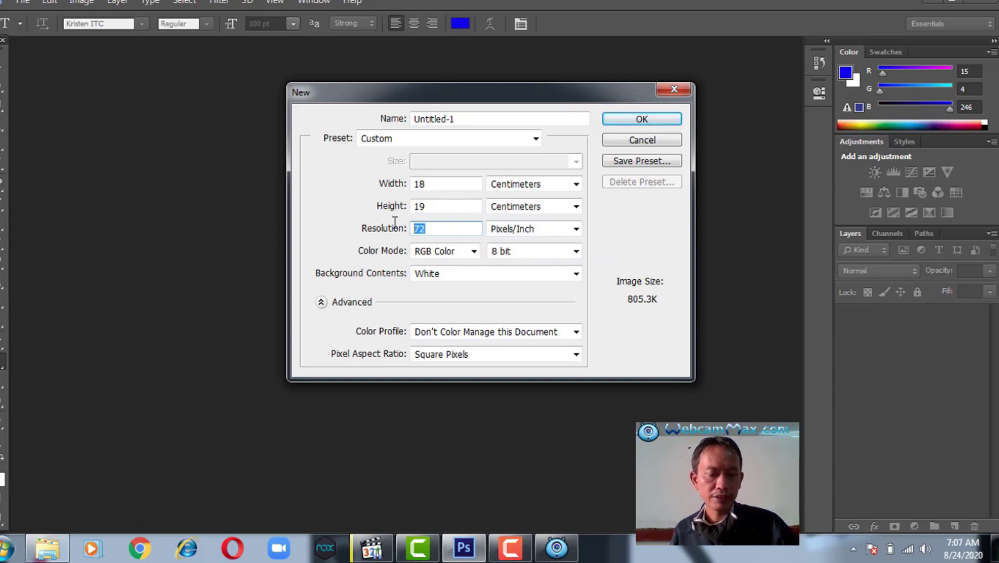
{"action": "type", "text": "300"}
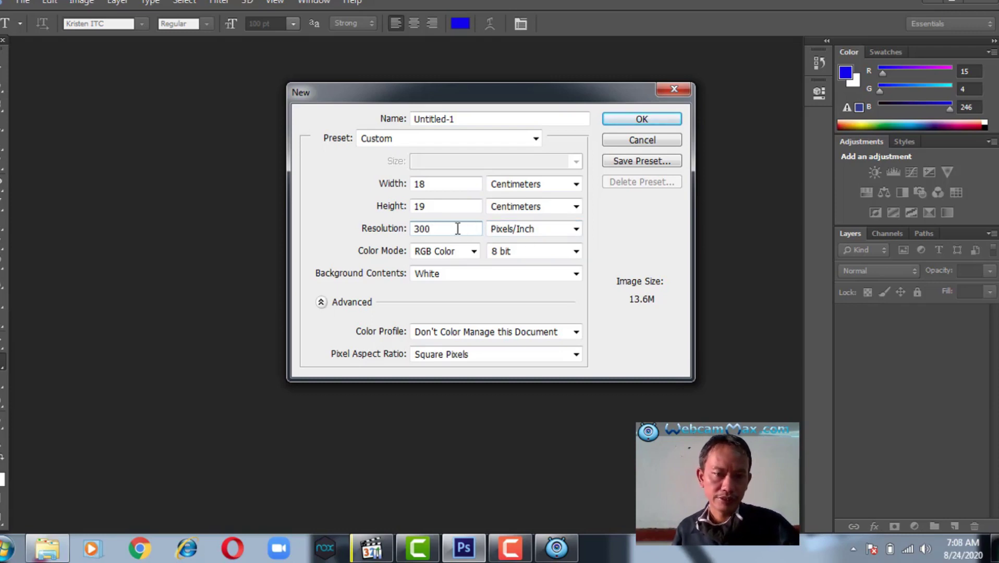
{"action": "left_click_drag", "start_coordinate": [439, 227], "coordinate": [387, 229]}
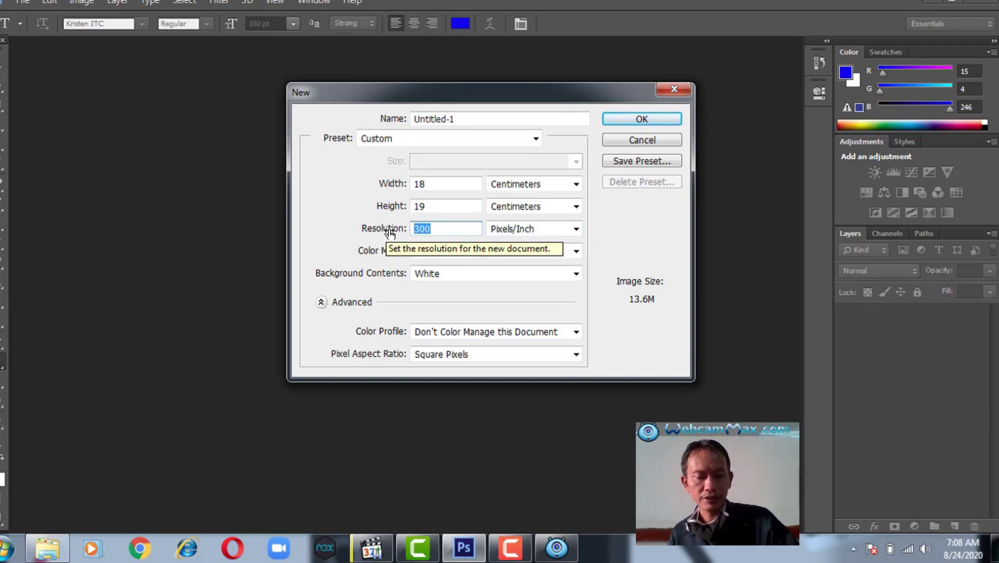
{"action": "type", "text": "72"}
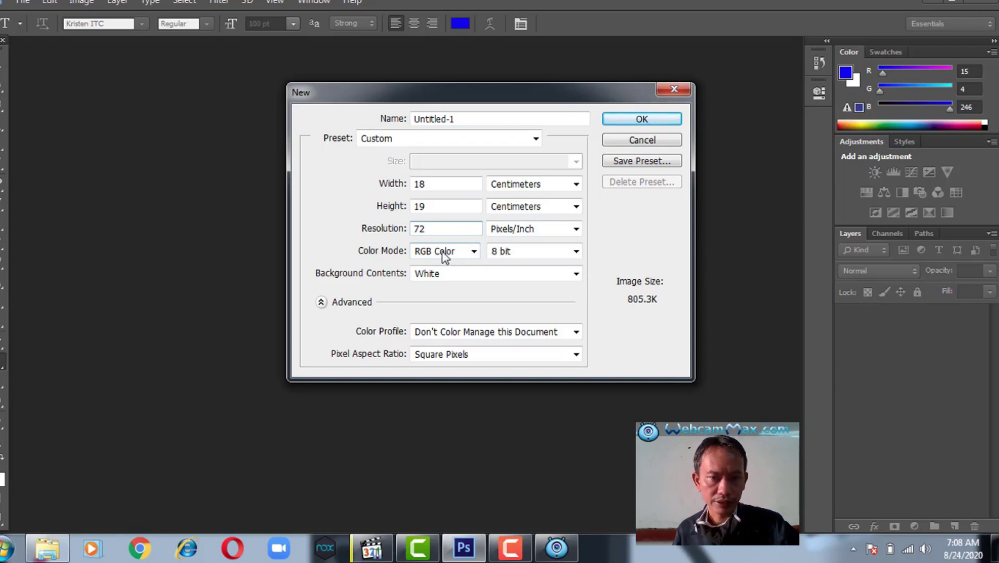
Review the color mode and background contents options, keeping RGB Color and White
{"action": "left_click", "coordinate": [474, 252]}
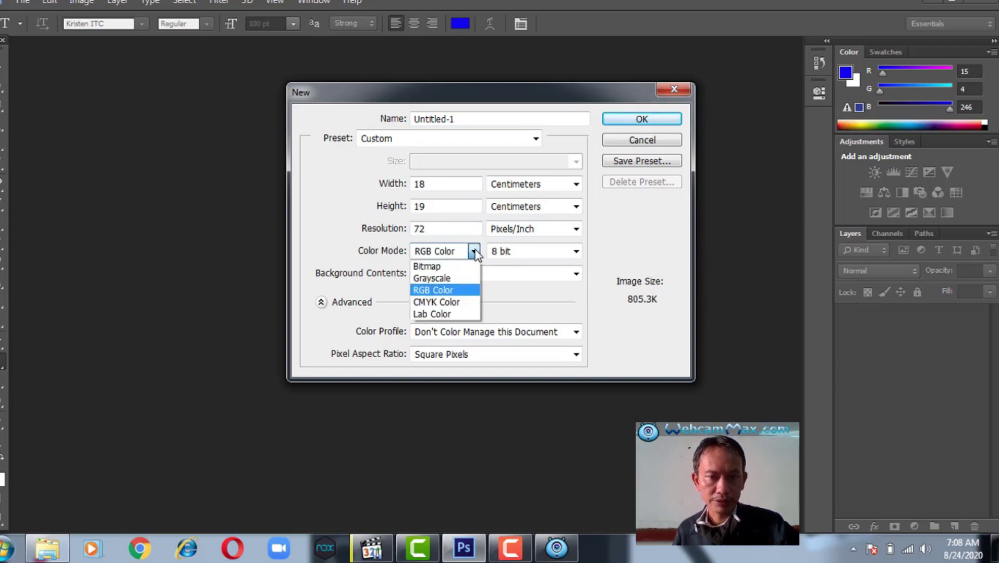
{"action": "left_click", "coordinate": [475, 253]}
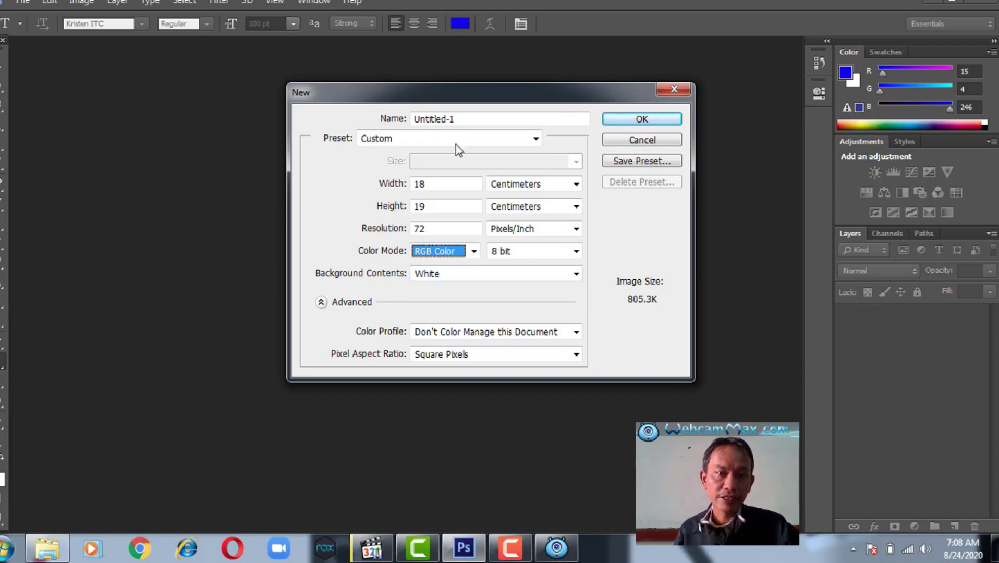
{"action": "left_click", "coordinate": [497, 279]}
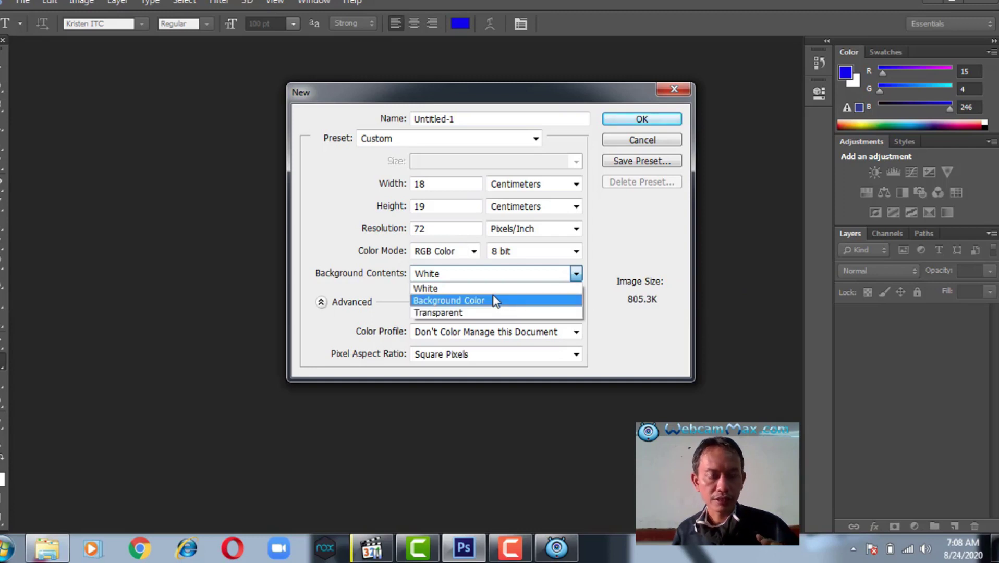
{"action": "left_click", "coordinate": [508, 270]}
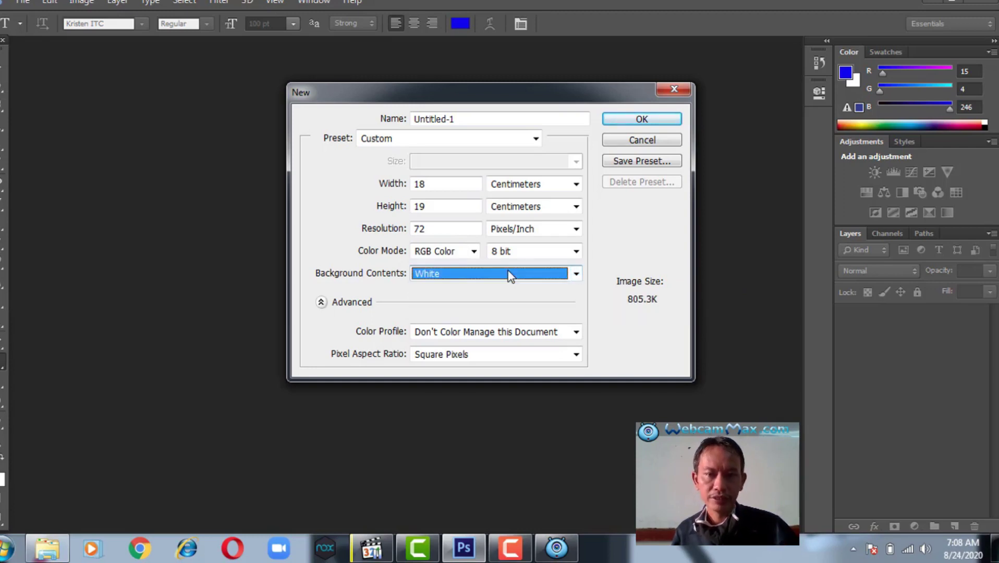
Keep centimeters as the unit and set the new document's width to 20 and height to 25
{"action": "left_click", "coordinate": [556, 186]}
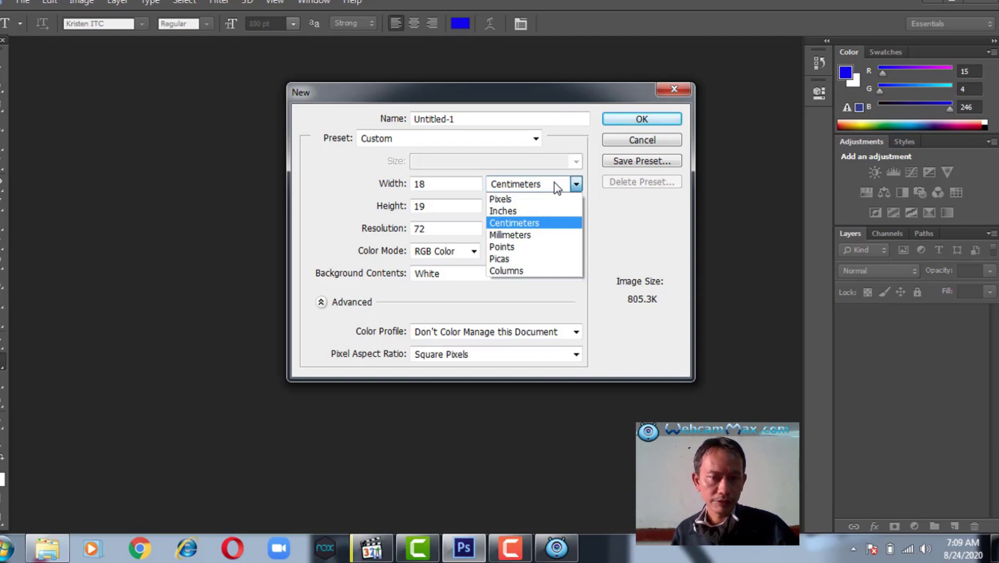
{"action": "left_click", "coordinate": [543, 226]}
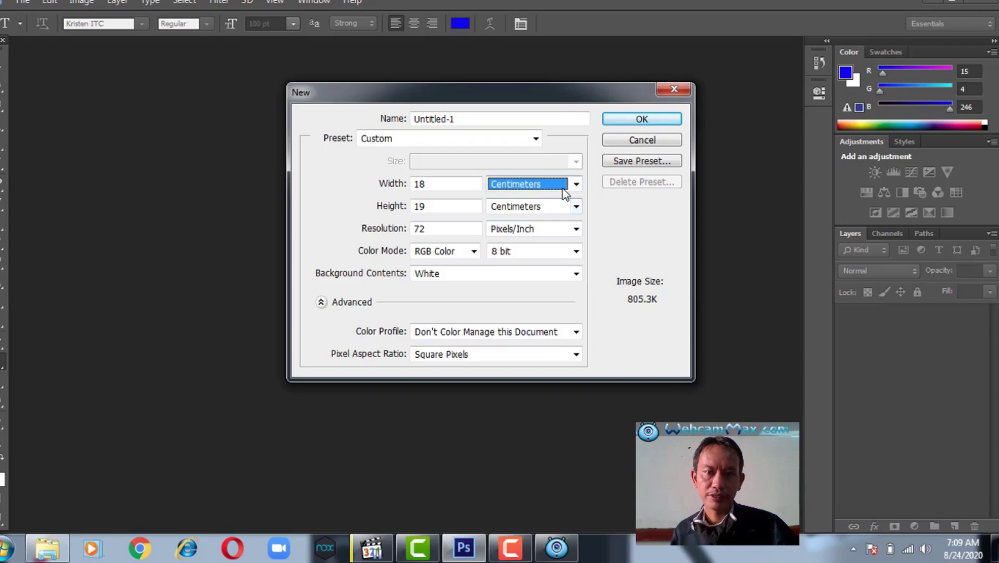
{"action": "left_click_drag", "start_coordinate": [428, 187], "coordinate": [405, 187]}
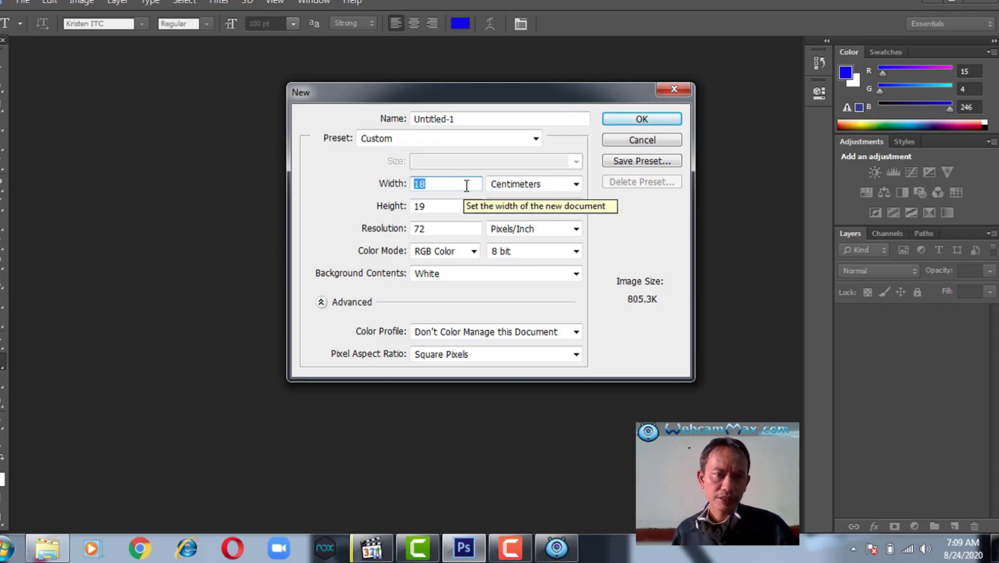
{"action": "type", "text": "20"}
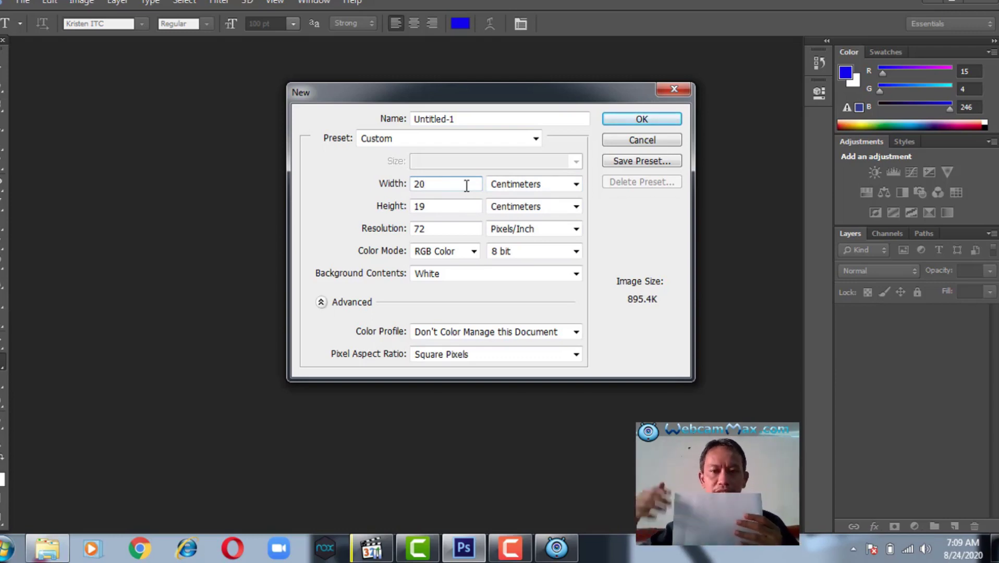
{"action": "double_click", "coordinate": [435, 208]}
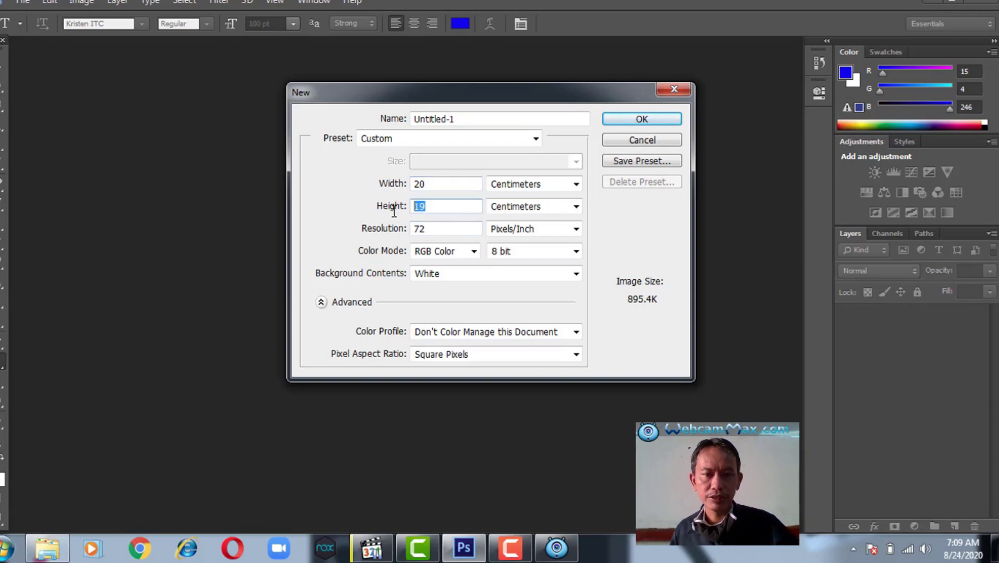
{"action": "type", "text": "25"}
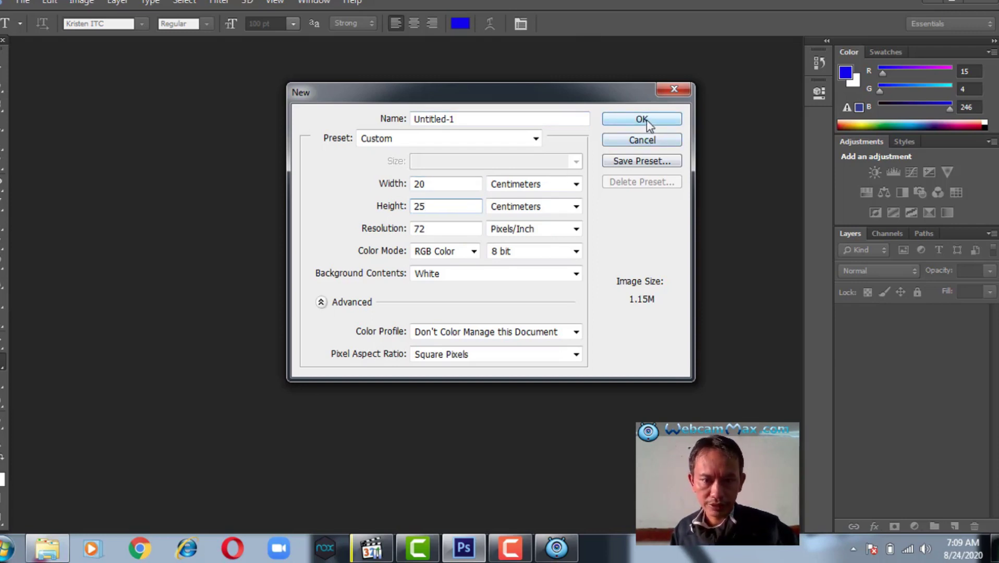
Name the new document "desain poster"
{"action": "left_click", "coordinate": [465, 112]}
{"action": "left_click_drag", "start_coordinate": [465, 115], "coordinate": [388, 126]}
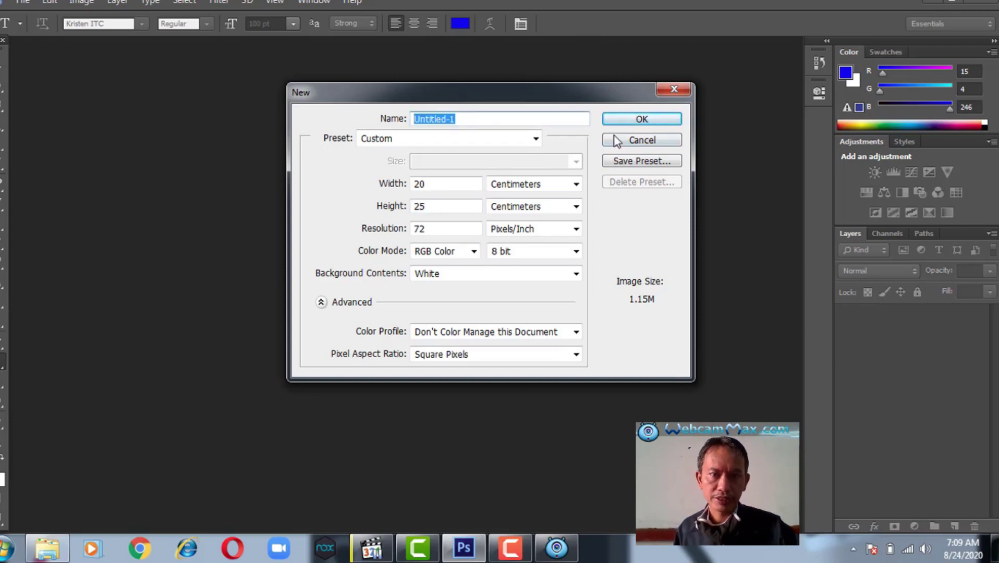
{"action": "type", "text": "des"}
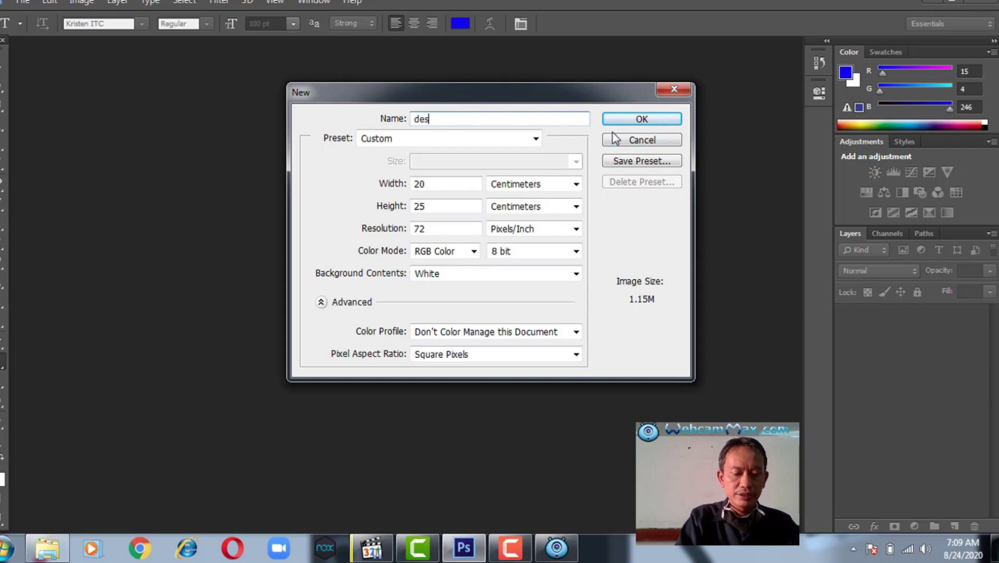
{"action": "type", "text": "ain poster"}
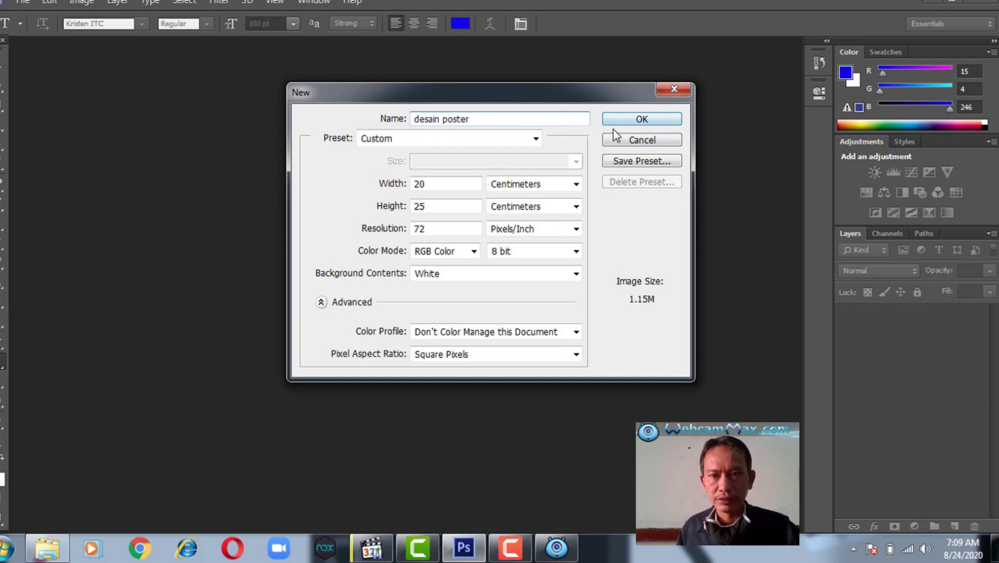
Create the document and add the text "MultiMedia" in 100 pt Kristen ITC near the top of the page
{"action": "left_click", "coordinate": [635, 120]}
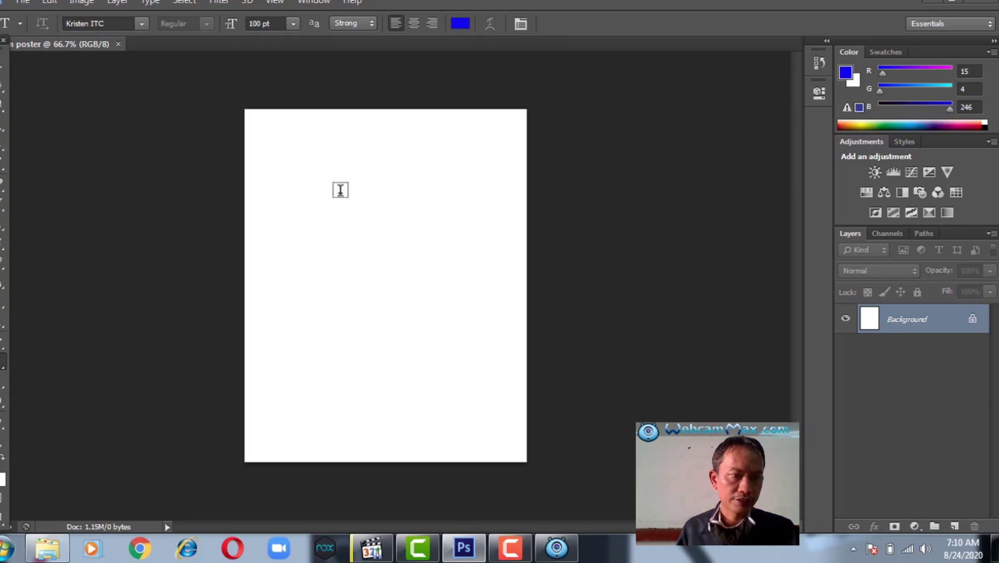
{"action": "left_click", "coordinate": [297, 173]}
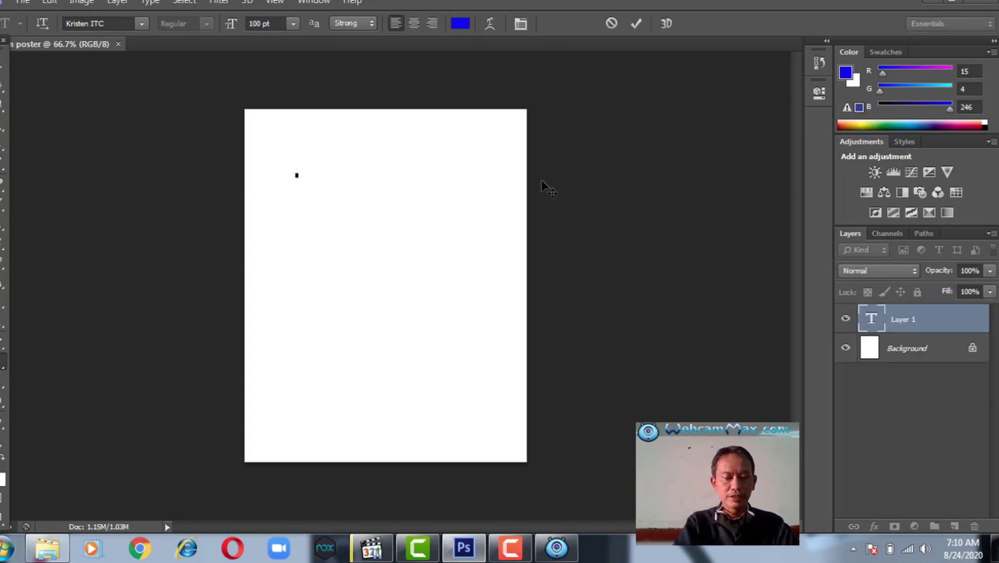
{"action": "type", "text": "Mulr"}
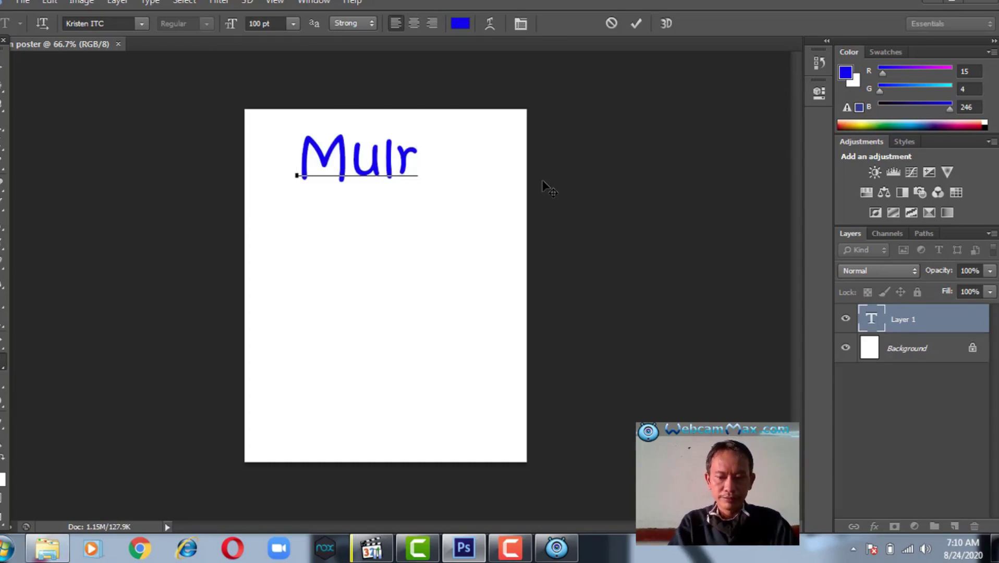
{"action": "key", "text": "BackSpace"}
{"action": "type", "text": "ti"}
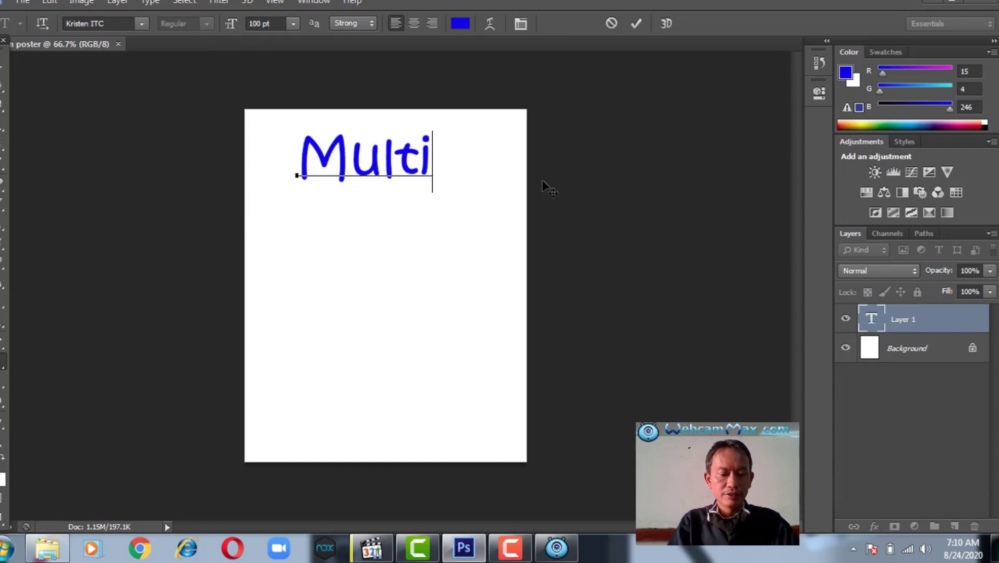
{"action": "type", "text": "Media"}
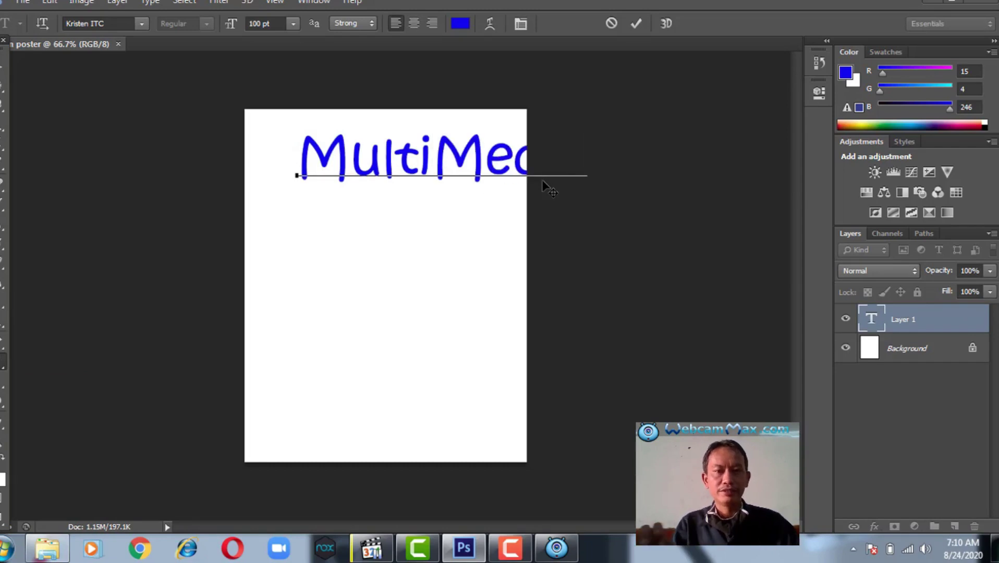
Move the MultiMedia text down and left, and free-transform it to about 86% width so it fits within the page
{"action": "left_click", "coordinate": [3, 65]}
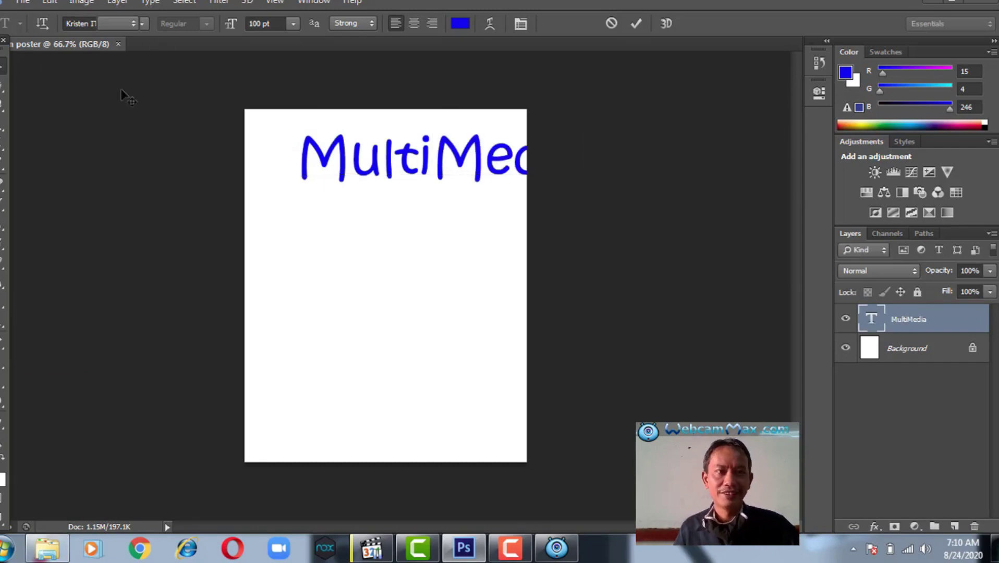
{"action": "left_click_drag", "start_coordinate": [457, 156], "coordinate": [412, 233]}
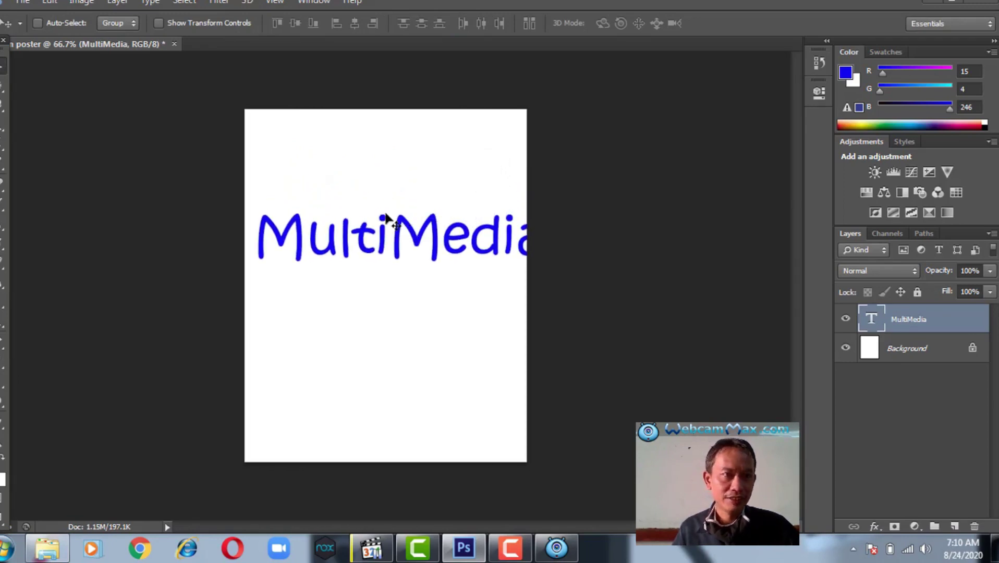
{"action": "left_click", "coordinate": [57, 2]}
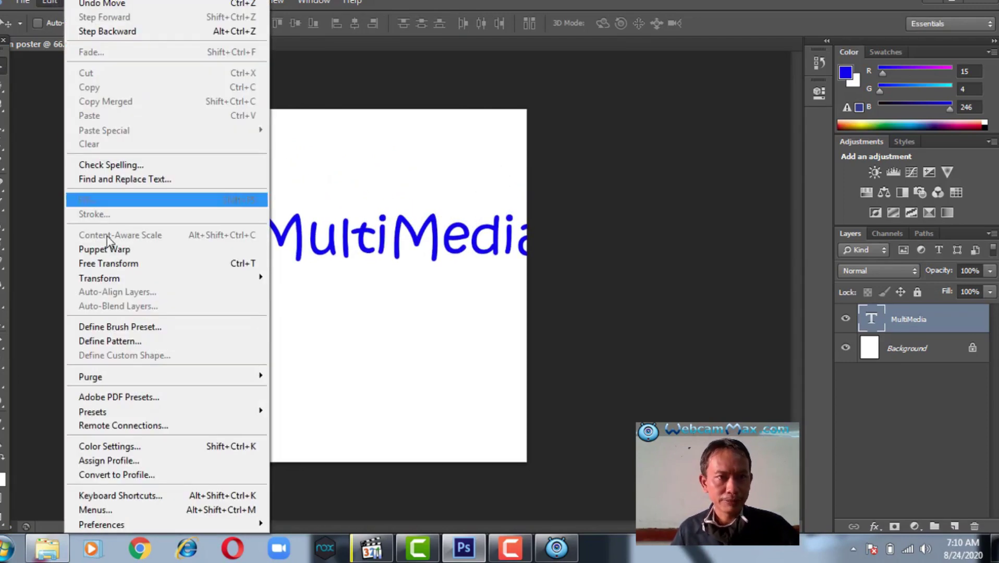
{"action": "left_click", "coordinate": [131, 265]}
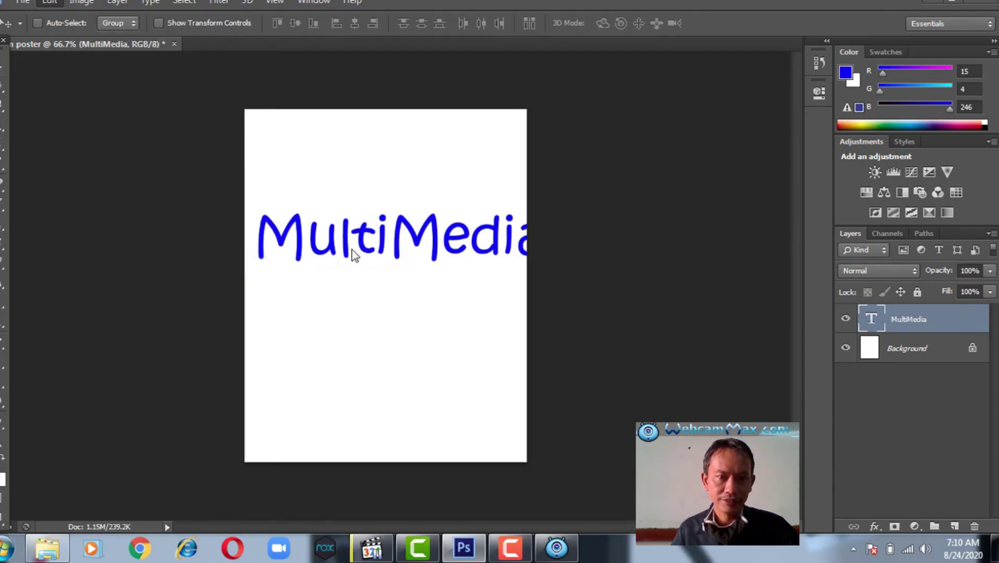
{"action": "left_click_drag", "start_coordinate": [543, 241], "coordinate": [503, 240]}
{"action": "left_click_drag", "start_coordinate": [439, 241], "coordinate": [449, 224]}
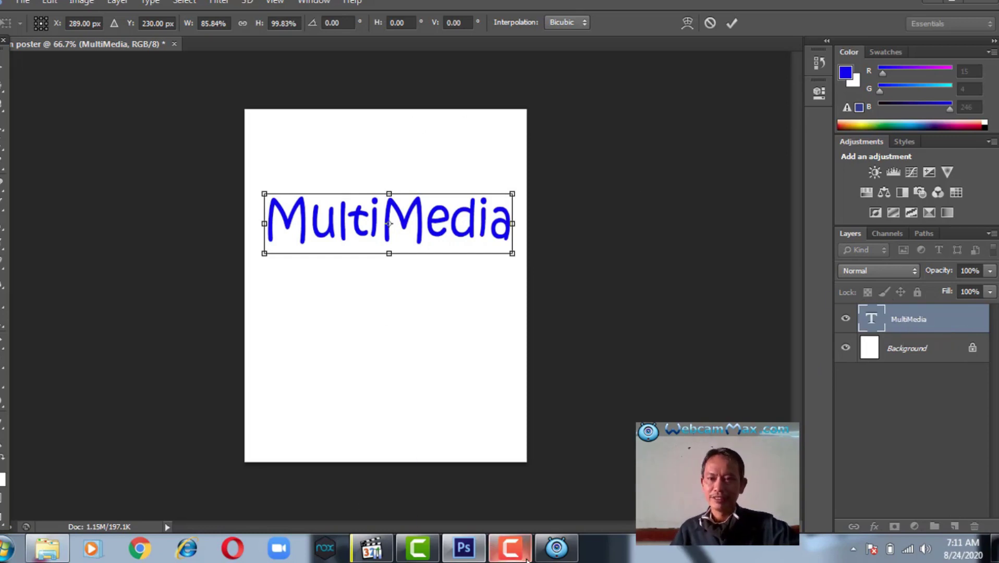
{"action": "mouse_move", "coordinate": [526, 557]}
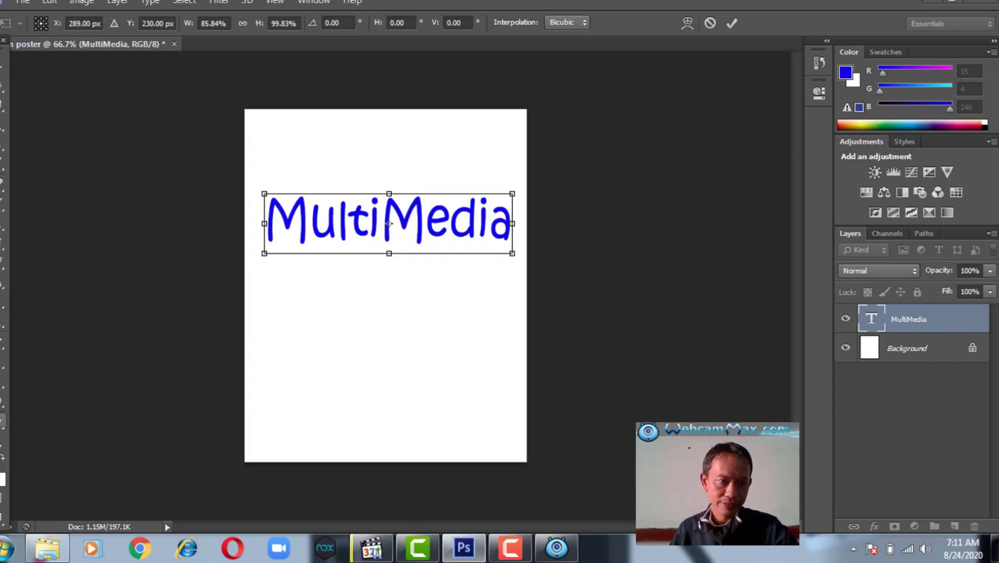
{"action": "left_click", "coordinate": [4, 362]}
{"action": "left_click", "coordinate": [417, 209]}
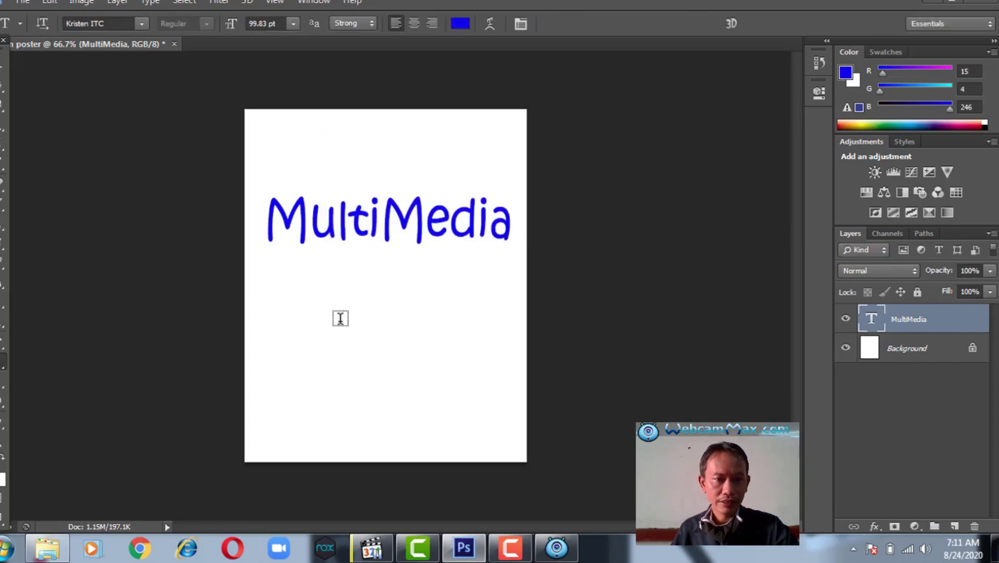
Add a separate text layer reading "x-mm3" below MultiMedia
{"action": "left_click", "coordinate": [340, 319]}
{"action": "type", "text": "m"}
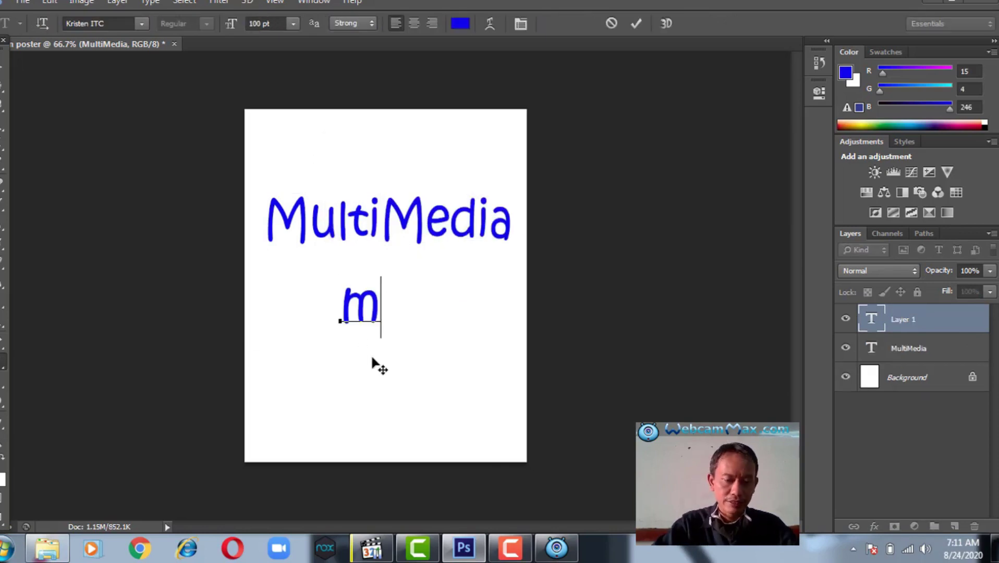
{"action": "type", "text": "m"}
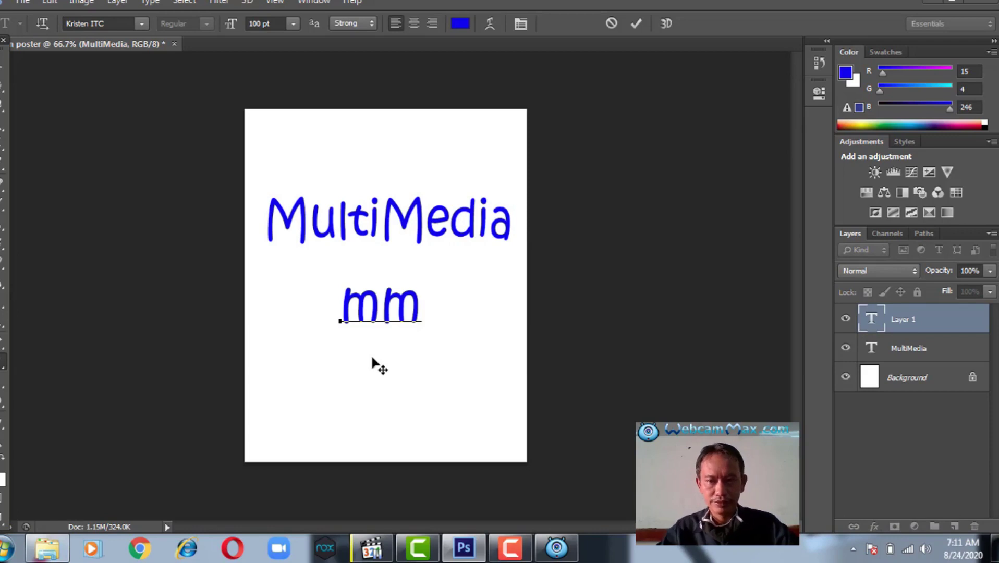
{"action": "key", "text": "BackSpace"}
{"action": "key", "text": "BackSpace"}
{"action": "type", "text": "x-"}
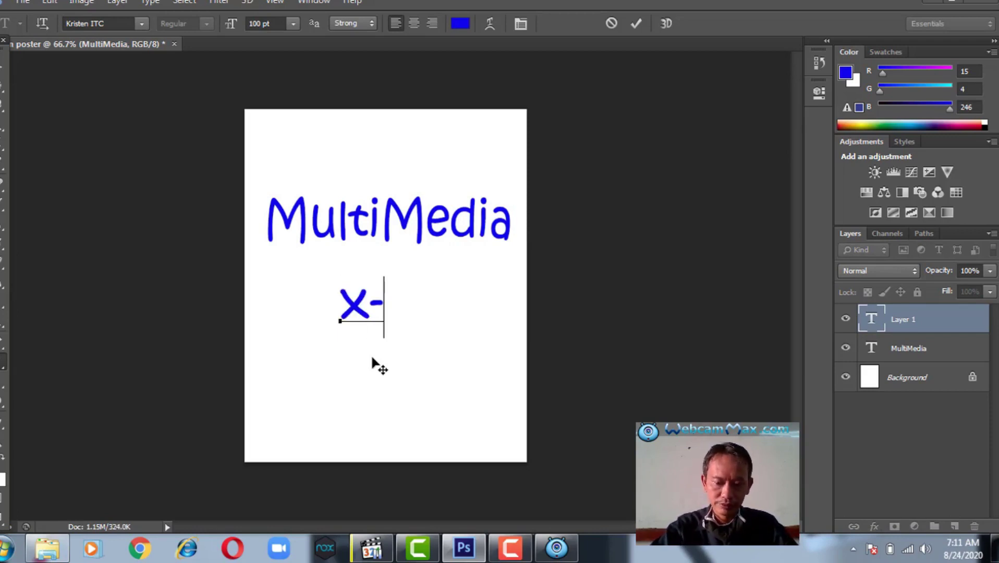
{"action": "type", "text": "mm2"}
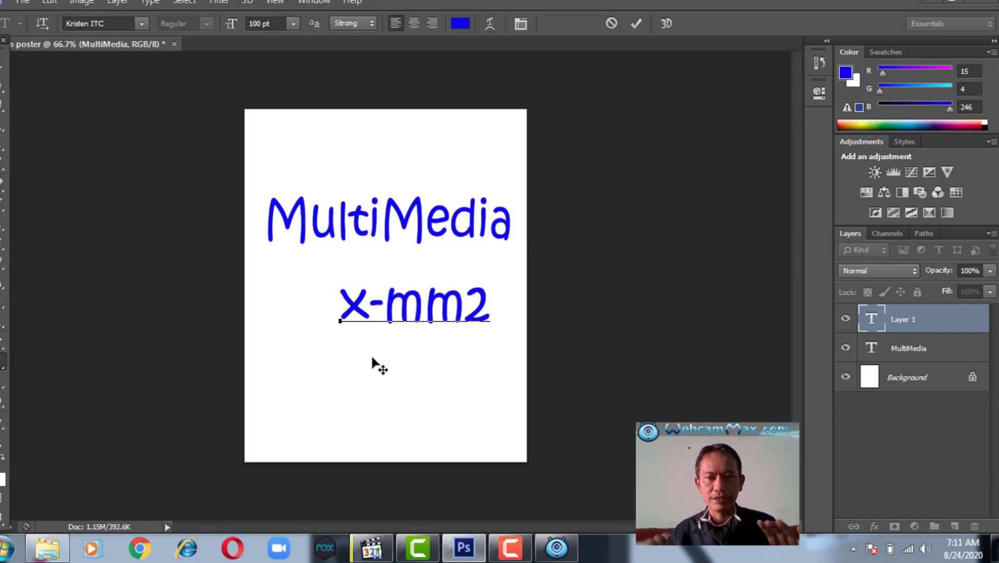
{"action": "key", "text": "BackSpace"}
{"action": "type", "text": "3"}
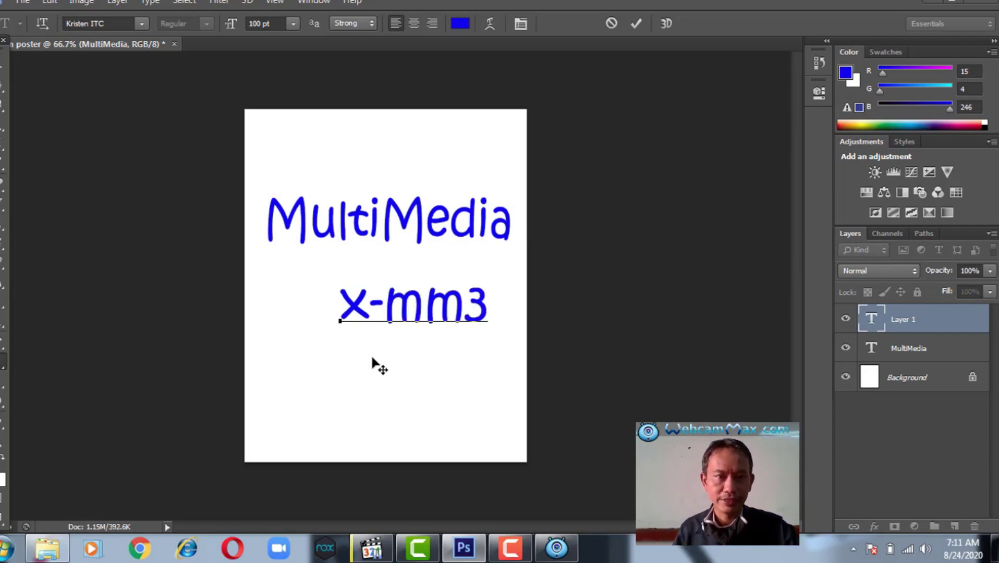
{"action": "left_click", "coordinate": [920, 322]}
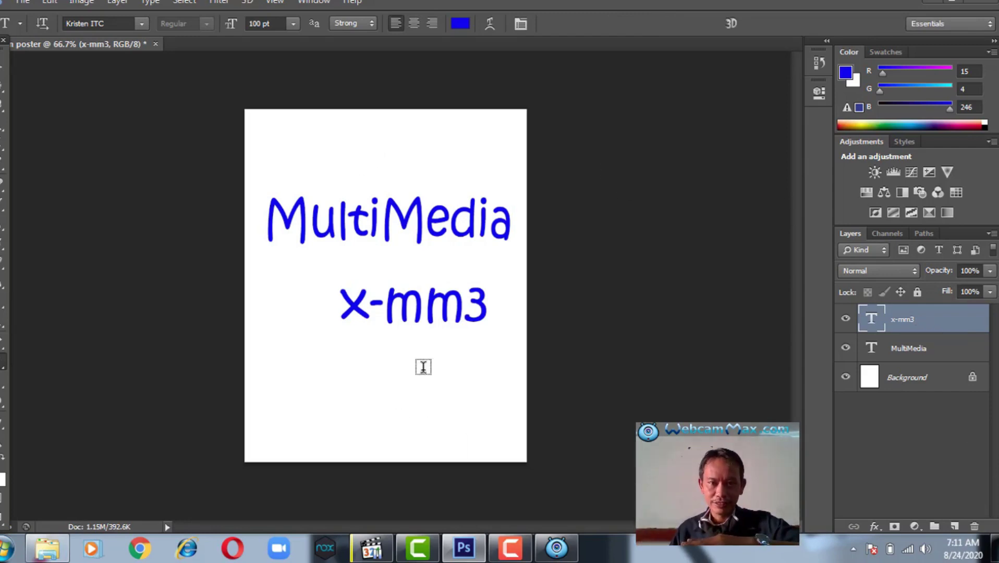
Select the MultiMedia layer and move its text slightly upward on the page
{"action": "left_click", "coordinate": [917, 381]}
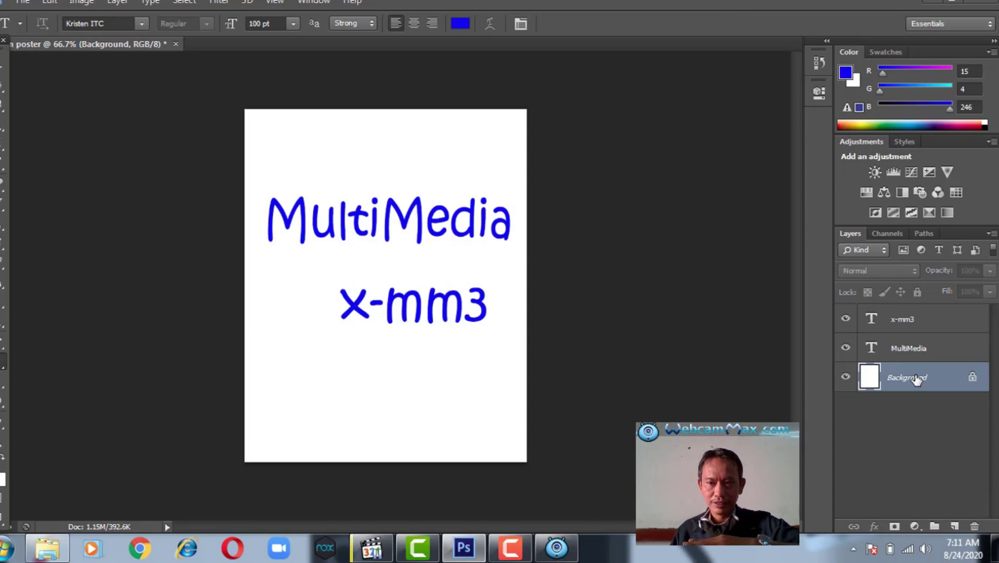
{"action": "left_click", "coordinate": [904, 354]}
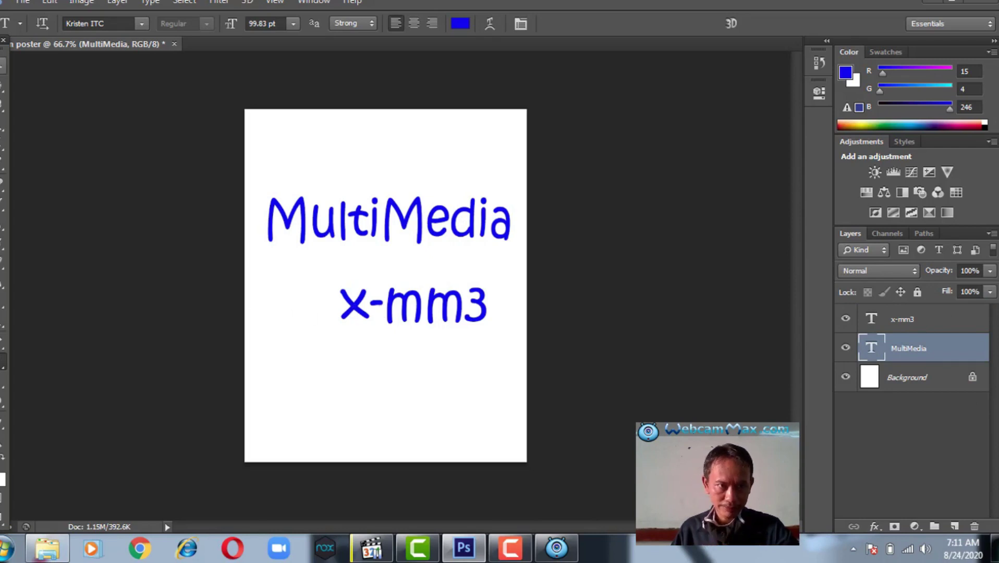
{"action": "key", "text": "v"}
{"action": "left_click_drag", "start_coordinate": [424, 309], "coordinate": [421, 290]}
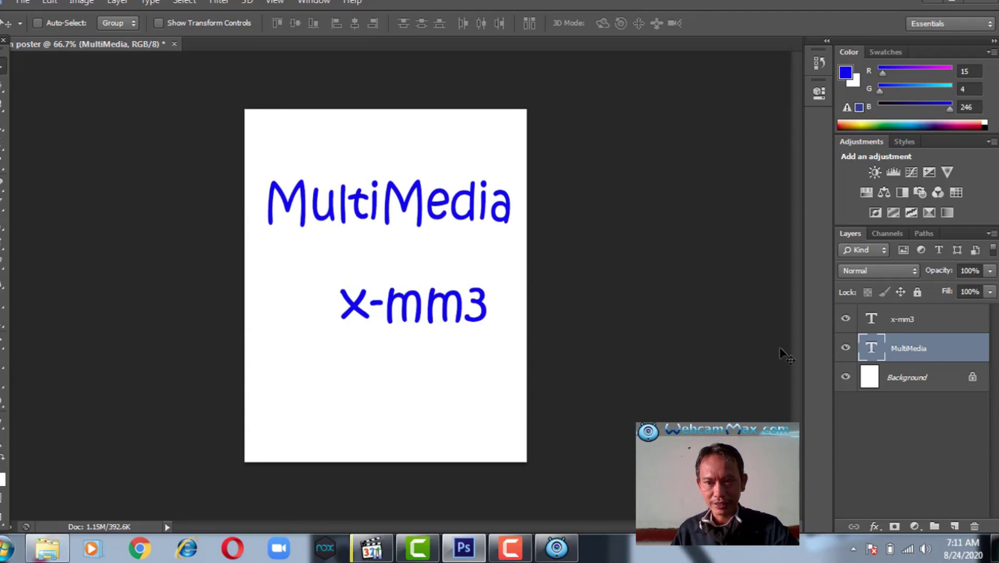
{"action": "mouse_move", "coordinate": [352, 218]}
{"action": "left_mouse_down"}
{"action": "mouse_move", "coordinate": [352, 229]}
{"action": "mouse_move", "coordinate": [353, 214]}
{"action": "left_mouse_up"}
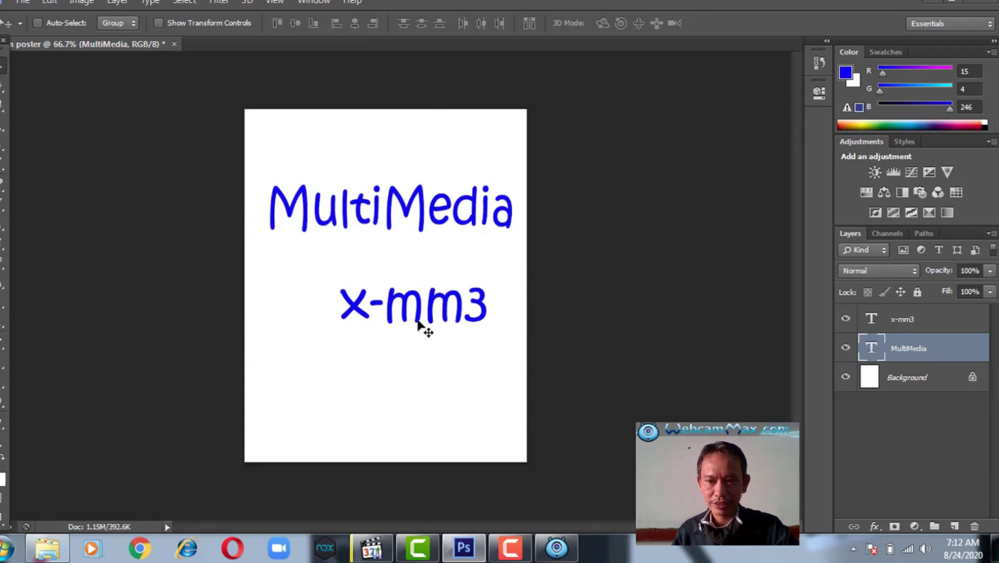
Move the x-mm3 text up and left beneath MultiMedia, and nudge the MultiMedia text slightly down toward it
{"action": "left_click", "coordinate": [901, 322]}
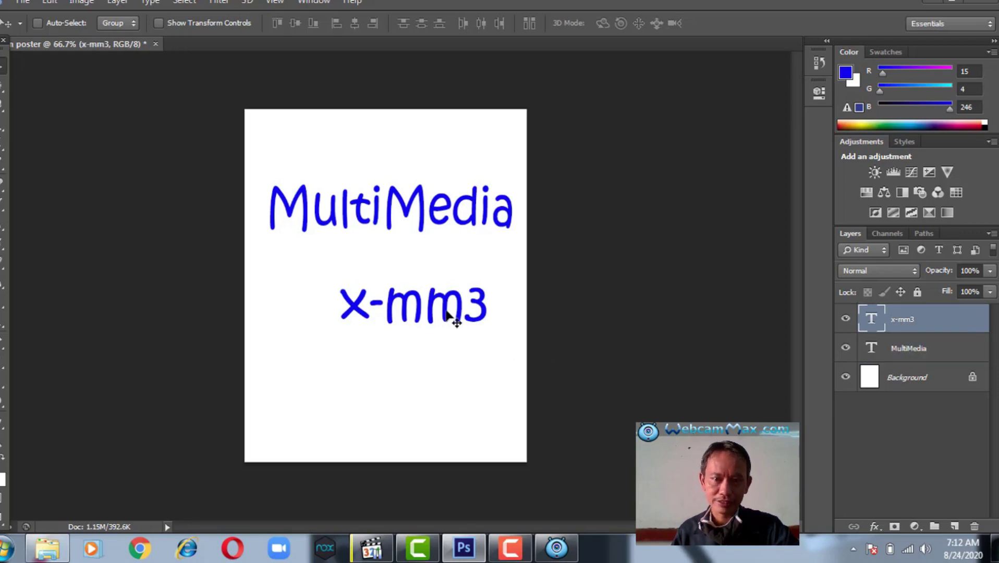
{"action": "left_click_drag", "start_coordinate": [447, 311], "coordinate": [409, 286]}
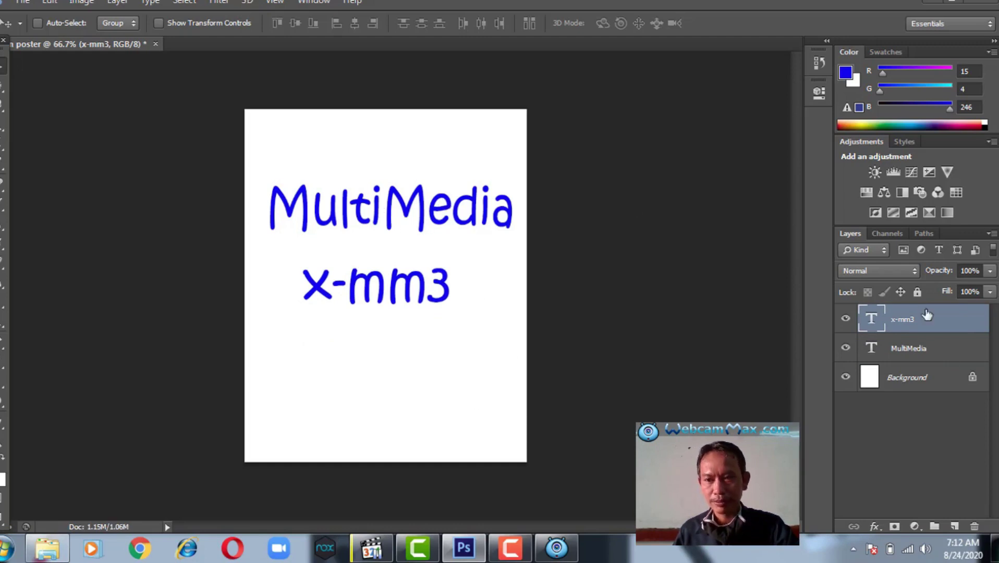
{"action": "left_click", "coordinate": [919, 350]}
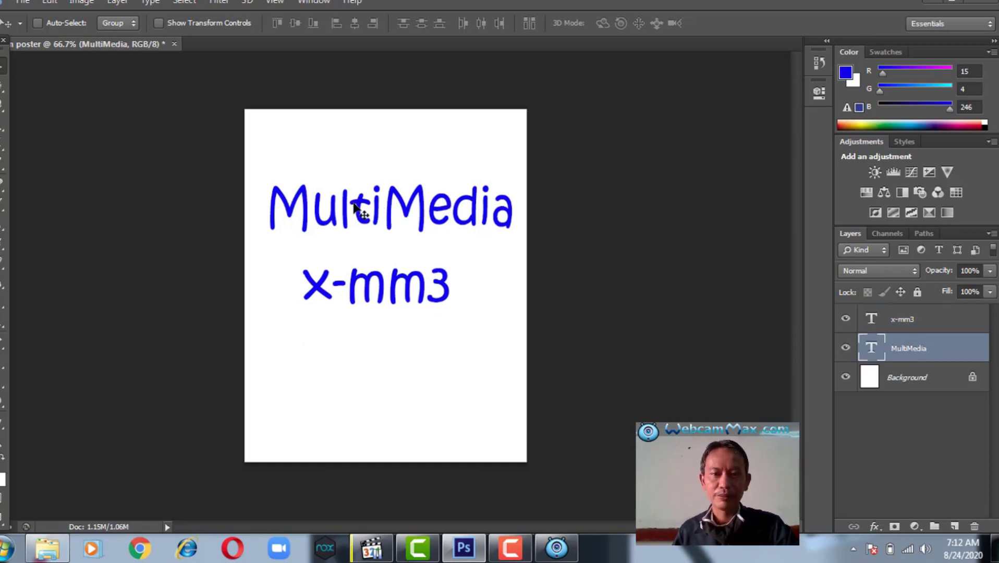
{"action": "mouse_move", "coordinate": [406, 221]}
{"action": "left_mouse_down"}
{"action": "mouse_move", "coordinate": [403, 239]}
{"action": "mouse_move", "coordinate": [400, 226]}
{"action": "left_mouse_up"}
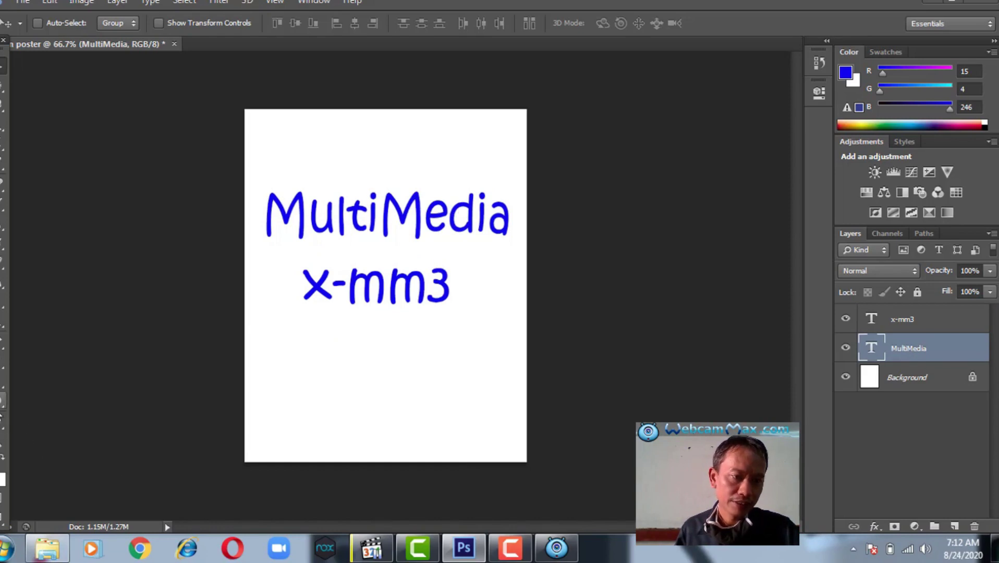
Draw a blue ellipse about 239 x 176 px below the x-mm3 text
{"action": "left_click_drag", "start_coordinate": [2, 406], "coordinate": [30, 421]}
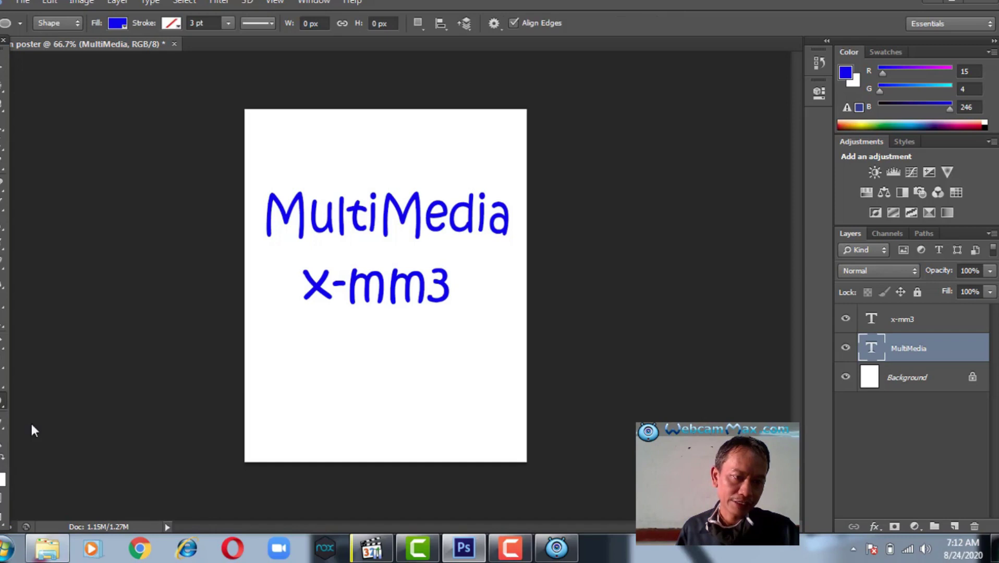
{"action": "left_click_drag", "start_coordinate": [356, 335], "coordinate": [474, 421]}
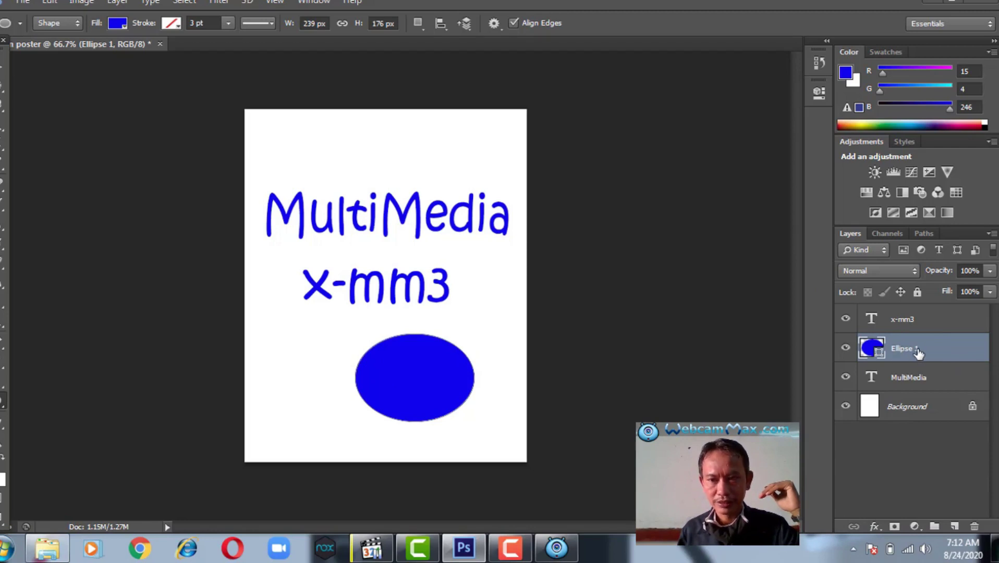
Bring the ellipse layer to the top of the layer stack and shift the ellipse left to centre it under the text
{"action": "left_click_drag", "start_coordinate": [919, 353], "coordinate": [926, 317]}
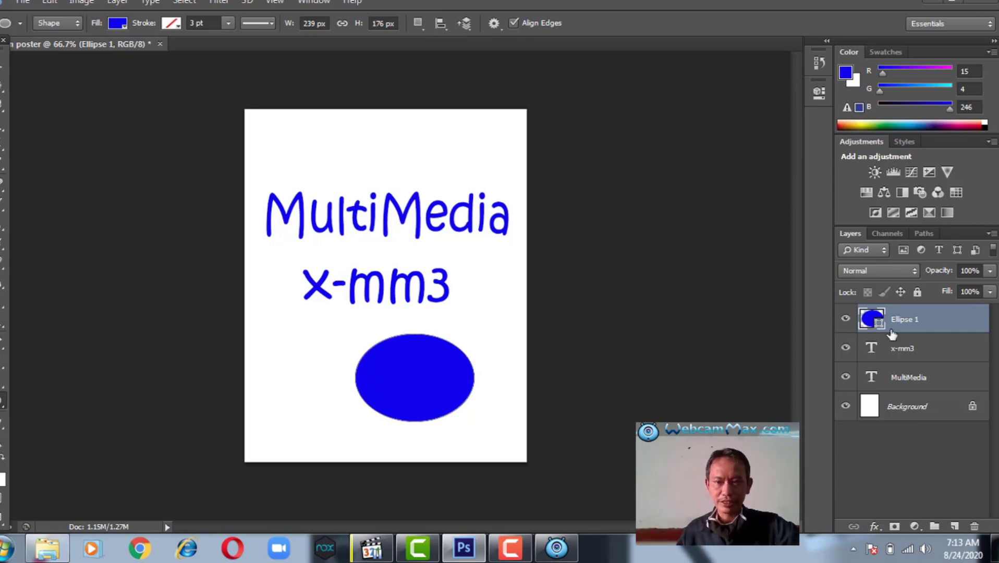
{"action": "key", "text": "v"}
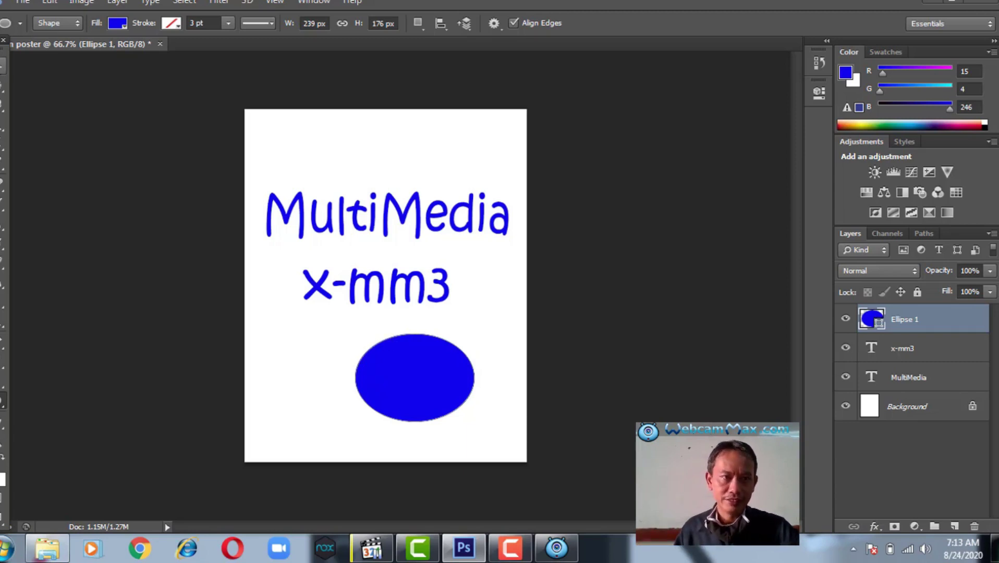
{"action": "mouse_move", "coordinate": [401, 371]}
{"action": "left_mouse_down"}
{"action": "mouse_move", "coordinate": [378, 371]}
{"action": "mouse_move", "coordinate": [384, 363]}
{"action": "left_mouse_up"}
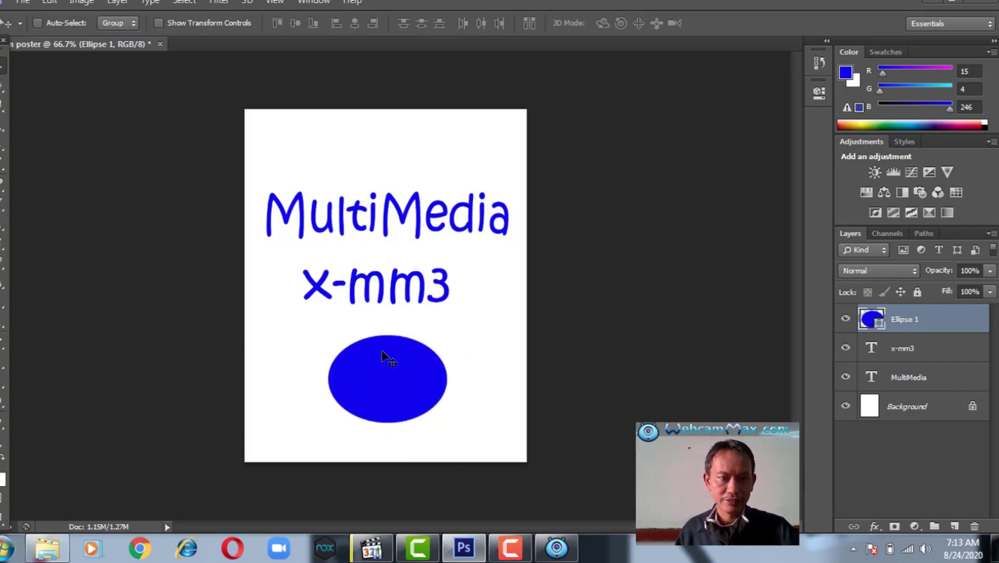
Draw a blue rectangle about 190 x 83 px above the MultiMedia text and shift it right toward the page centre
{"action": "left_click", "coordinate": [2, 408]}
{"action": "left_click", "coordinate": [37, 399]}
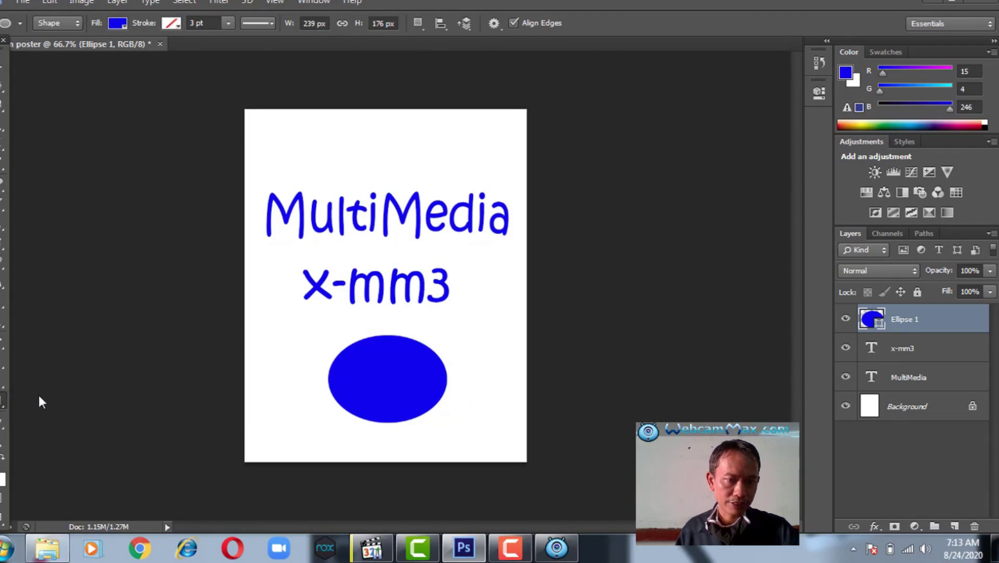
{"action": "left_click_drag", "start_coordinate": [313, 137], "coordinate": [401, 178]}
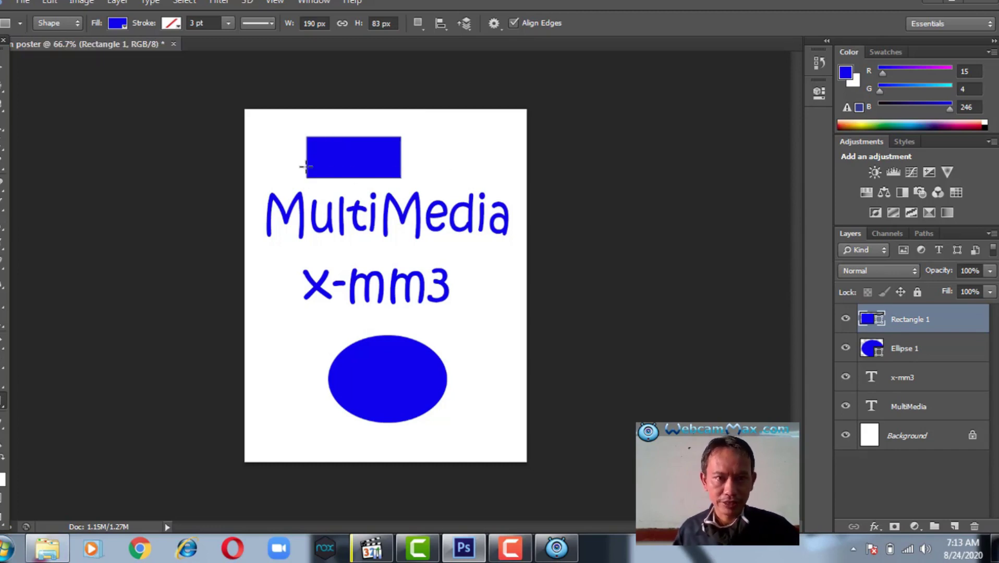
{"action": "left_click", "coordinate": [4, 65]}
{"action": "left_click_drag", "start_coordinate": [331, 161], "coordinate": [388, 155]}
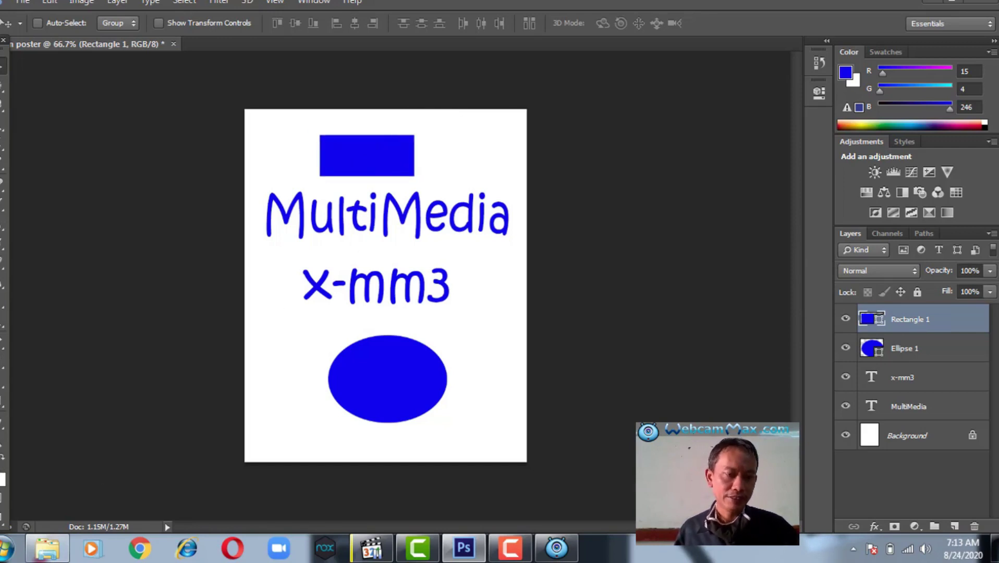
Set the foreground colour to a magenta-purple with RGB 206, 35, 243
{"action": "key", "text": "i"}
{"action": "left_click", "coordinate": [2, 472]}
{"action": "left_click_drag", "start_coordinate": [669, 366], "coordinate": [670, 344]}
{"action": "left_click", "coordinate": [606, 315]}
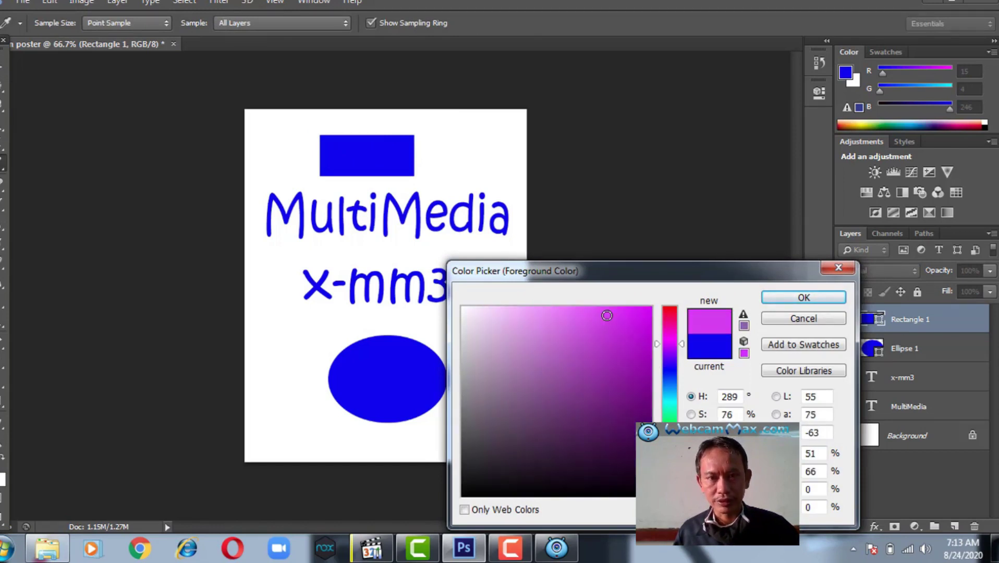
{"action": "left_click", "coordinate": [785, 297]}
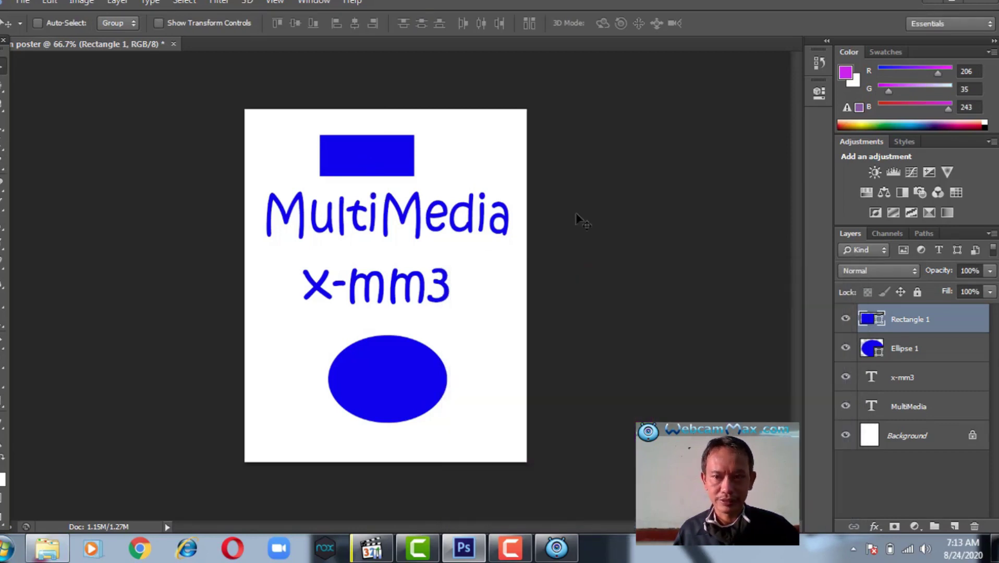
Apply a Color Overlay layer style to the rectangle in crimson, with hue 346° and saturation 91%
{"action": "right_click", "coordinate": [921, 323]}
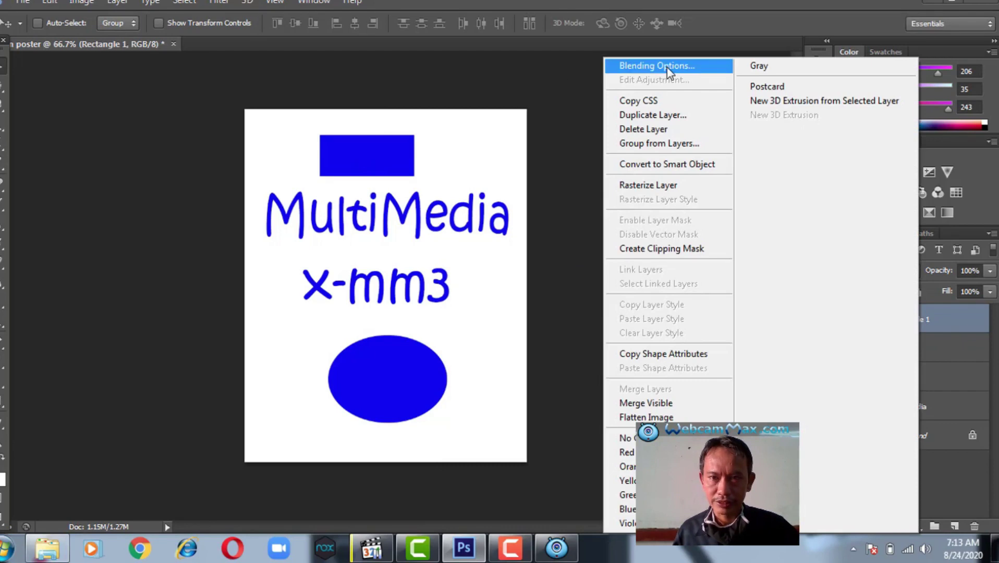
{"action": "left_click", "coordinate": [369, 162]}
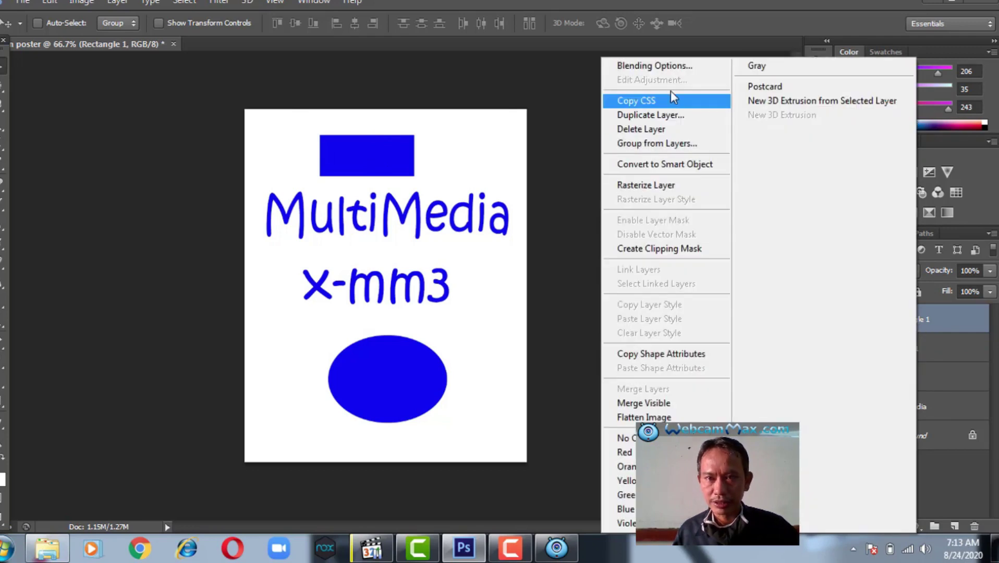
{"action": "left_click", "coordinate": [662, 69]}
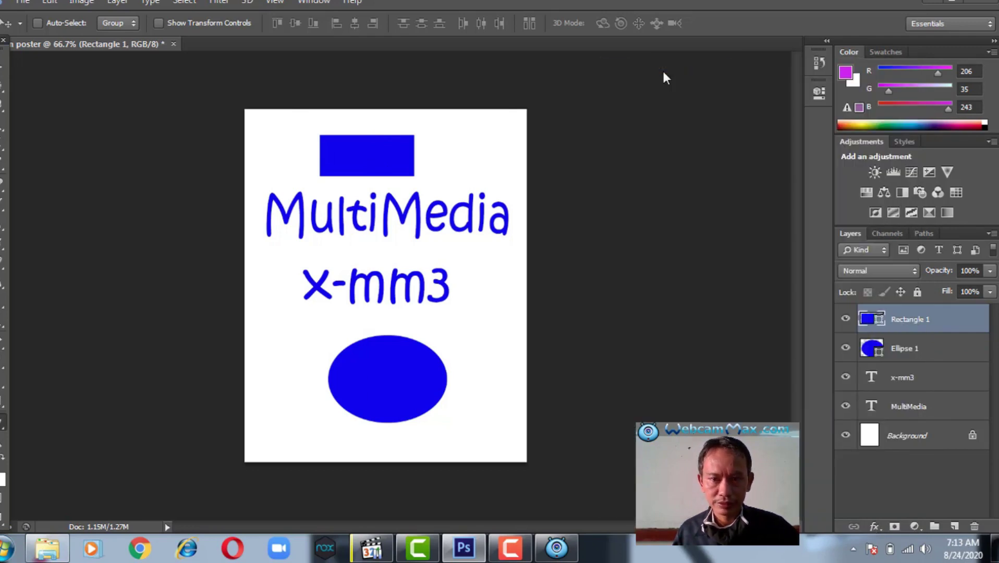
{"action": "left_click_drag", "start_coordinate": [589, 287], "coordinate": [665, 114]}
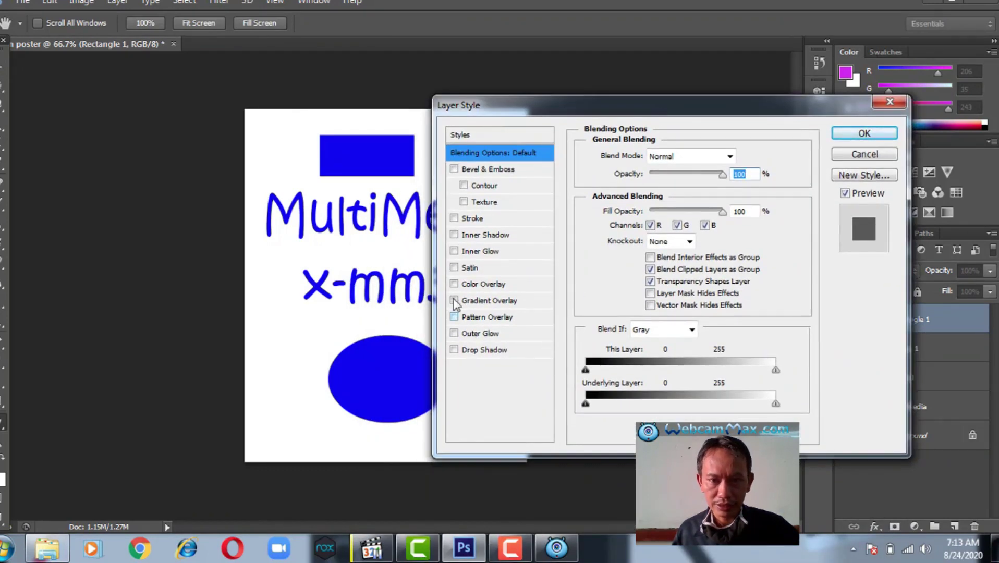
{"action": "left_click", "coordinate": [466, 286]}
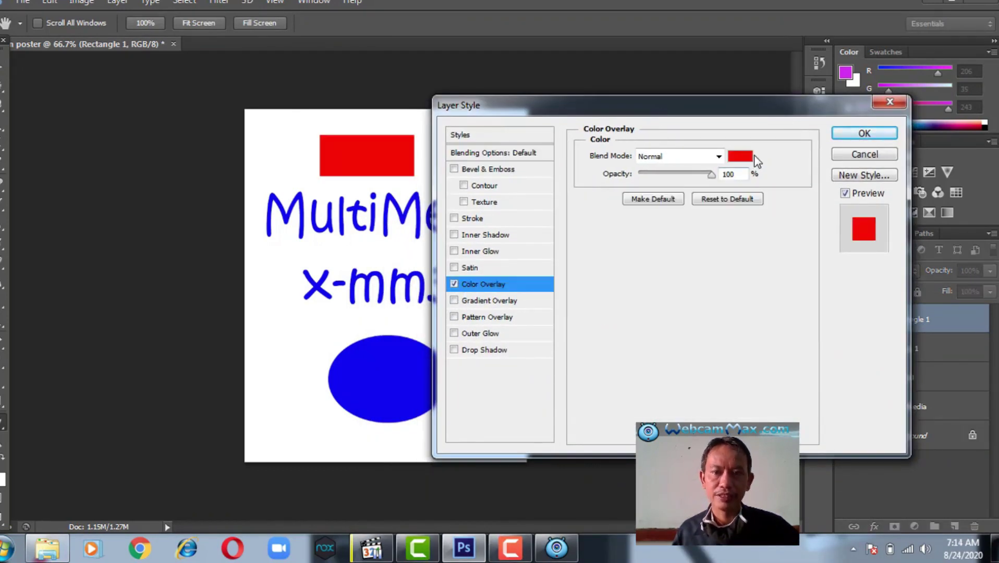
{"action": "left_click", "coordinate": [741, 155]}
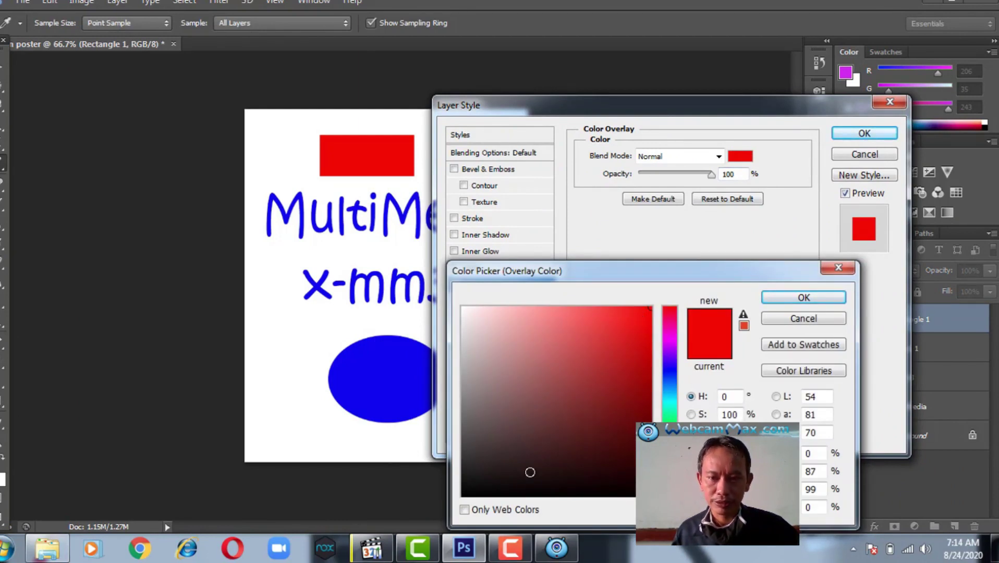
{"action": "left_click", "coordinate": [477, 483]}
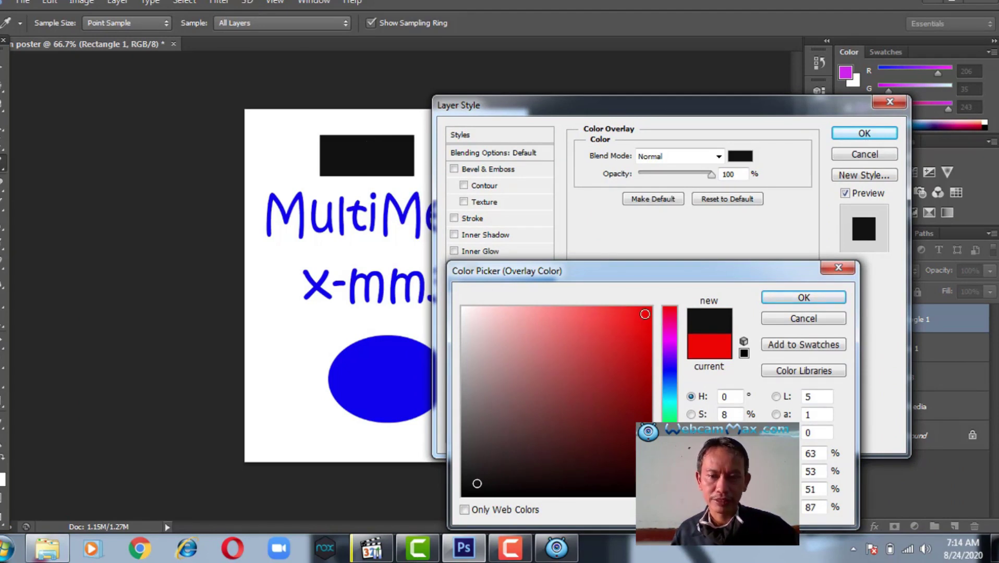
{"action": "left_click", "coordinate": [669, 382]}
{"action": "left_click", "coordinate": [664, 314]}
{"action": "left_click", "coordinate": [635, 317]}
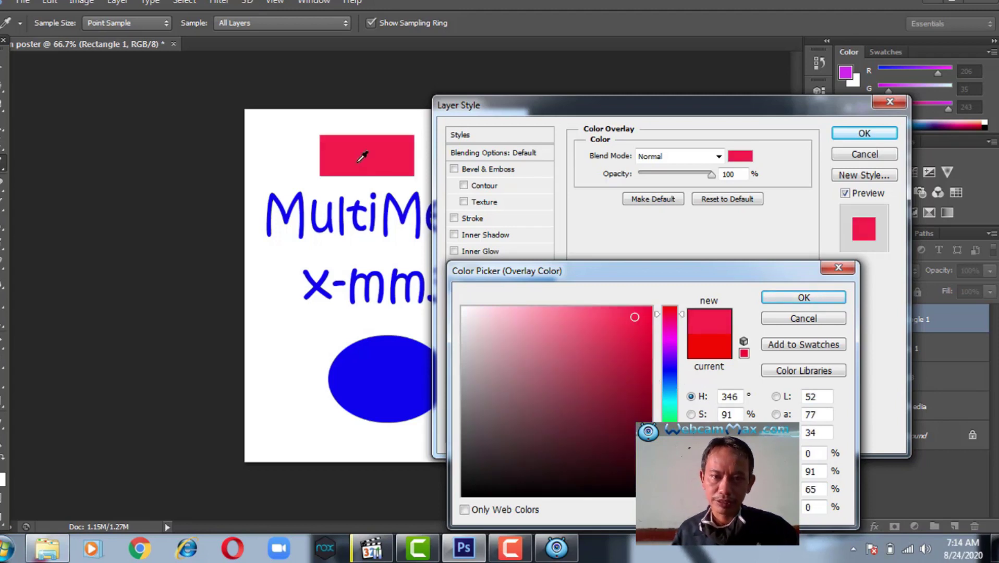
{"action": "left_click", "coordinate": [829, 297]}
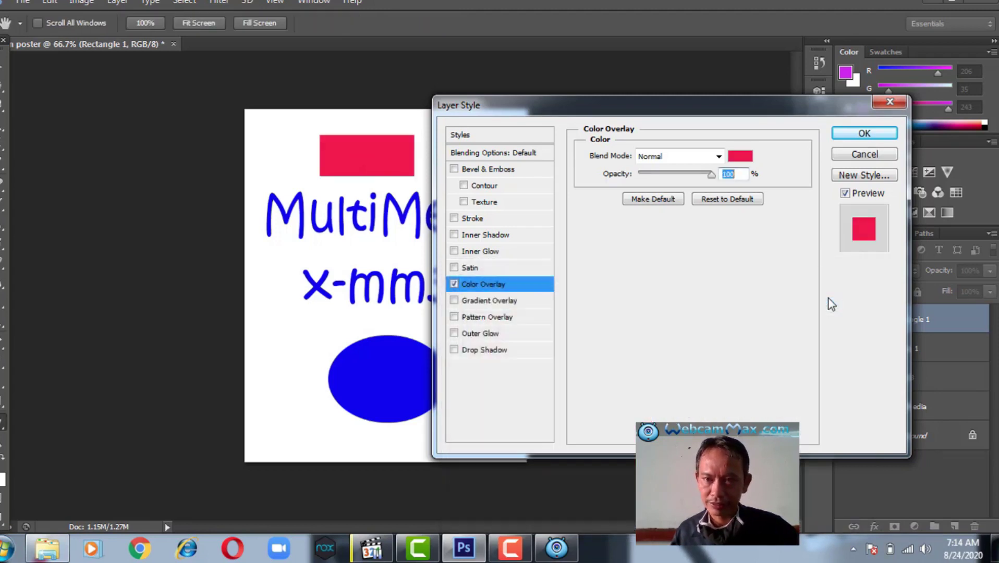
{"action": "left_click", "coordinate": [864, 133]}
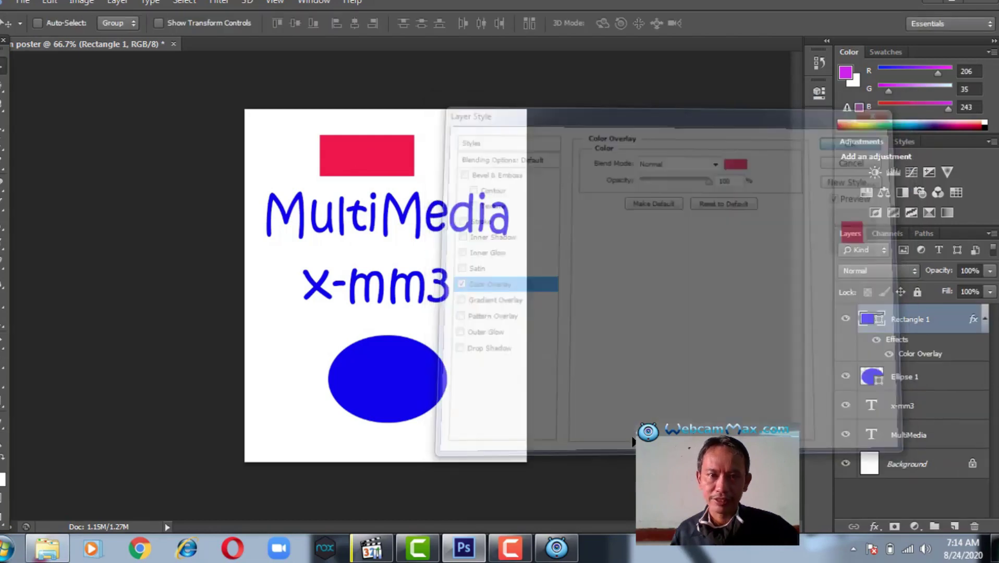
Shift the rectangle right to the page centre and nudge the MultiMedia text slightly down
{"action": "left_click_drag", "start_coordinate": [363, 156], "coordinate": [385, 155]}
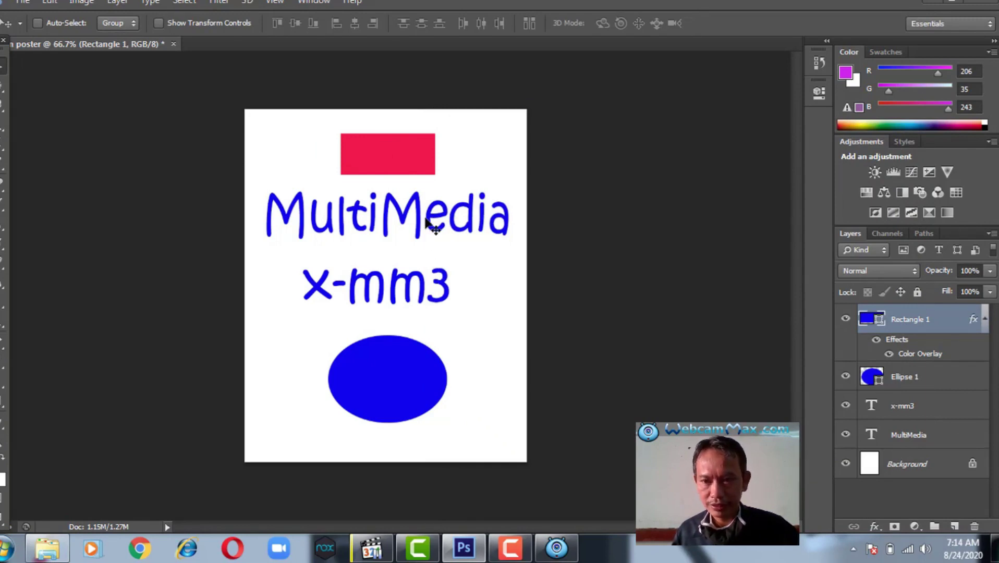
{"action": "left_click", "coordinate": [908, 442]}
{"action": "left_click_drag", "start_coordinate": [446, 203], "coordinate": [446, 208]}
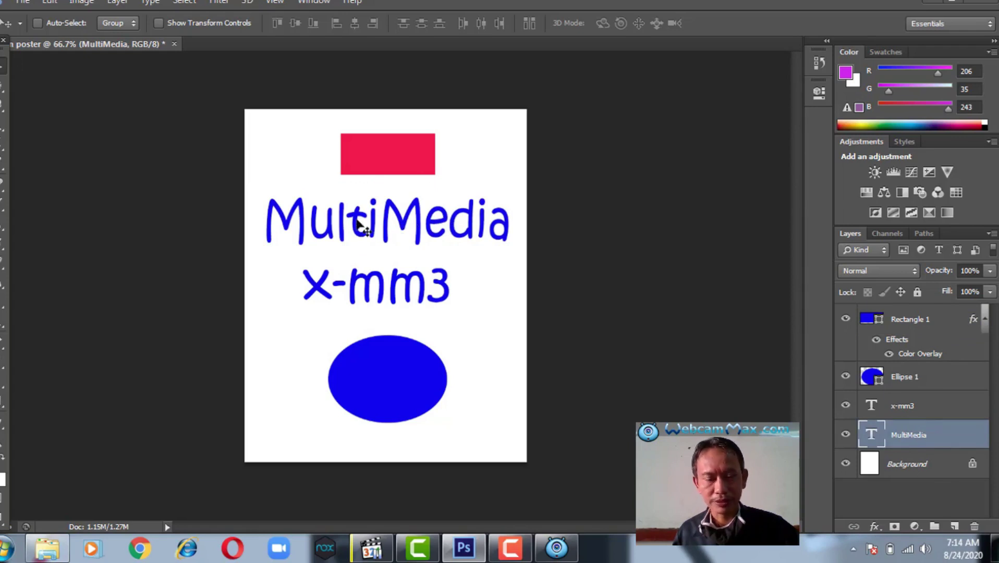
Apply a bright green Color Overlay layer style to the MultiMedia text, trying several other hues and shades first
{"action": "right_click", "coordinate": [900, 442]}
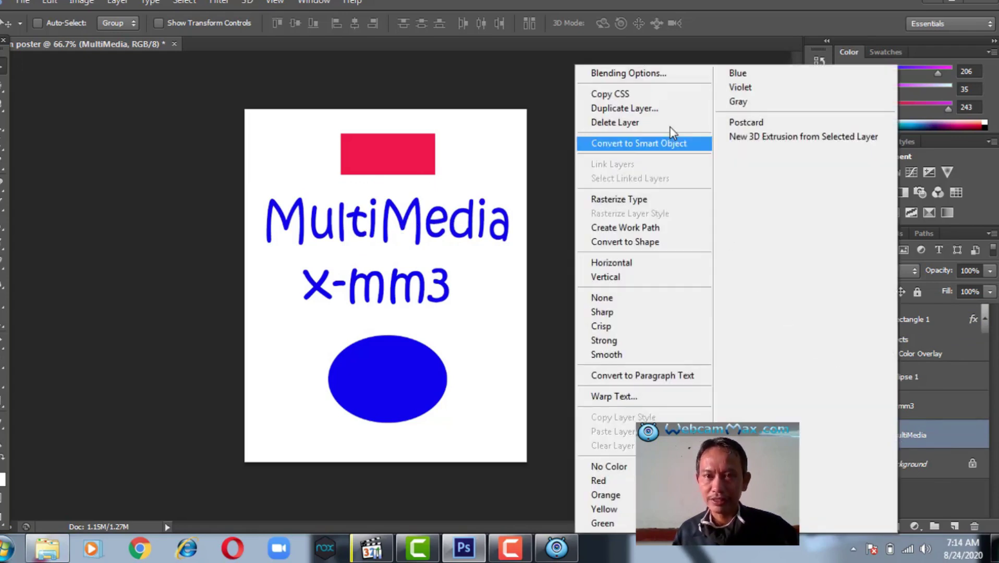
{"action": "left_click", "coordinate": [658, 74]}
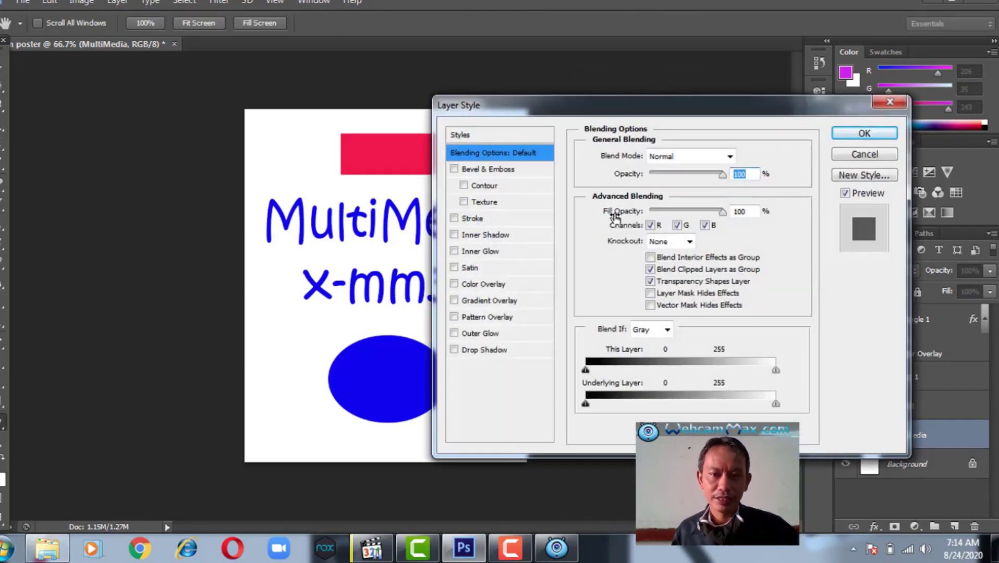
{"action": "left_click", "coordinate": [483, 284]}
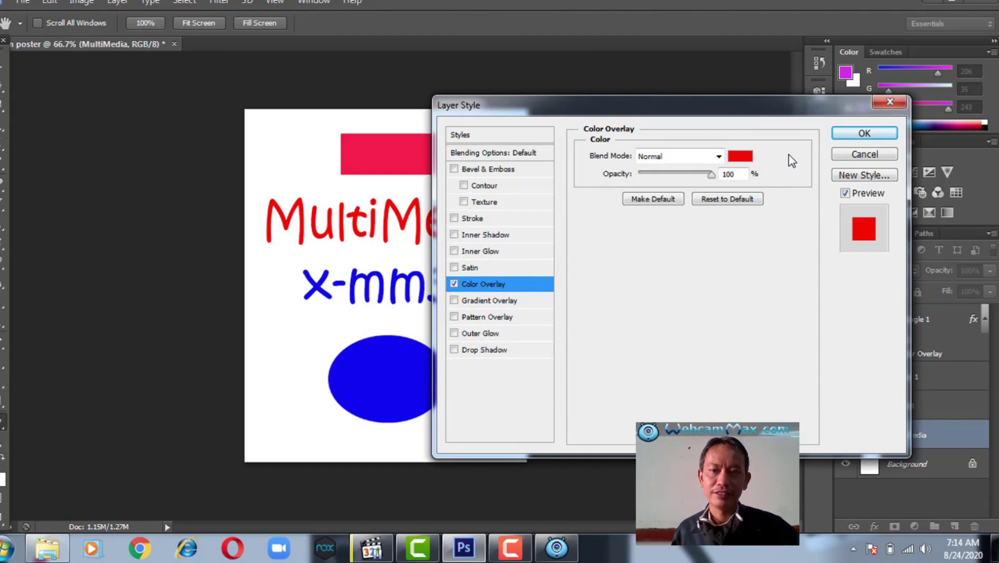
{"action": "left_click", "coordinate": [749, 159]}
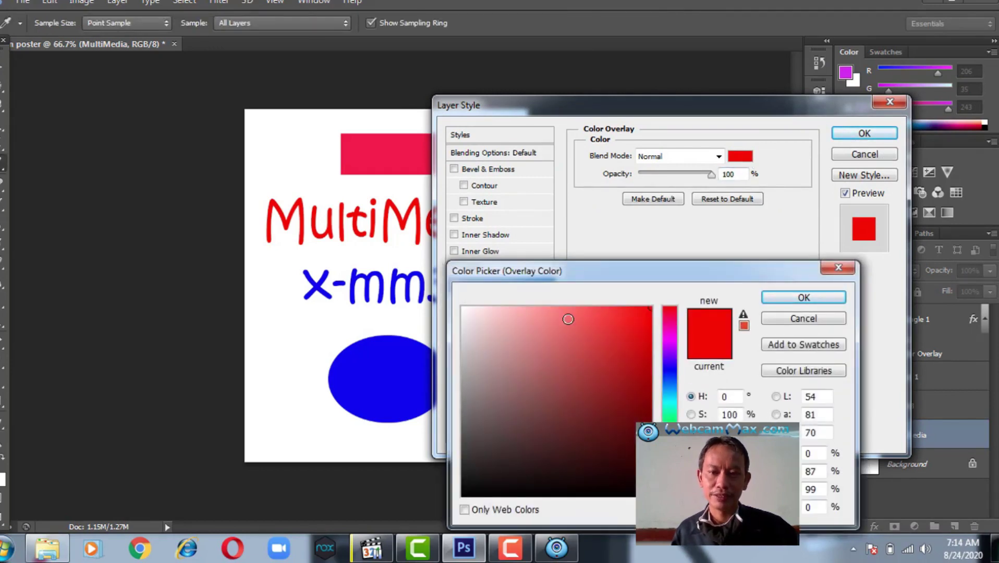
{"action": "left_click", "coordinate": [568, 319]}
{"action": "left_click", "coordinate": [545, 358]}
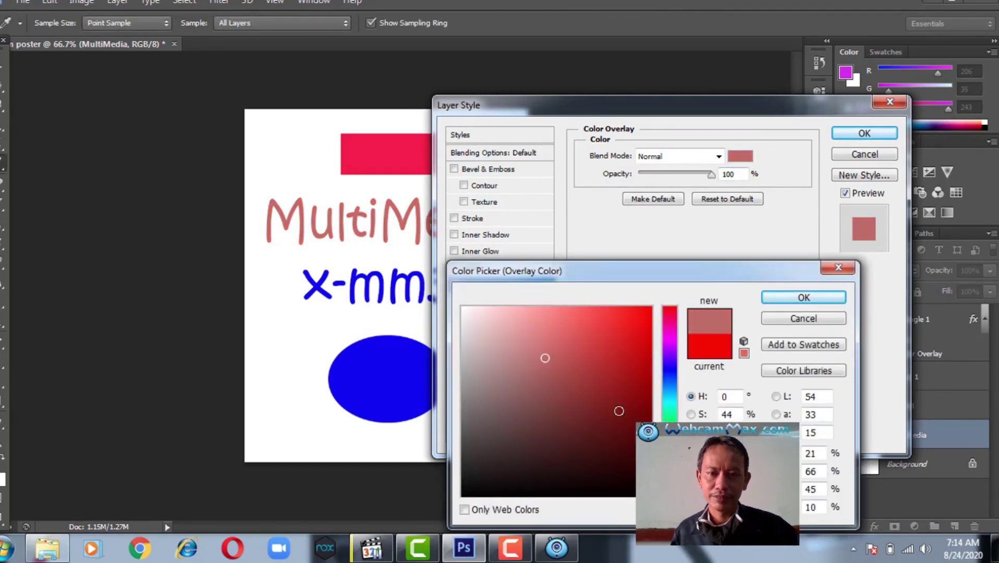
{"action": "left_click", "coordinate": [670, 413]}
{"action": "left_click", "coordinate": [645, 316]}
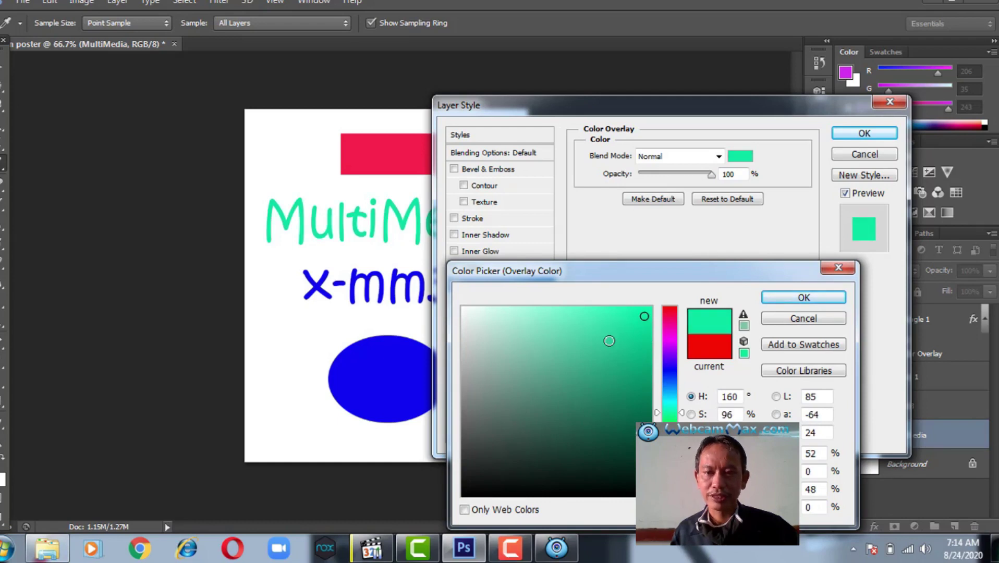
{"action": "left_click", "coordinate": [647, 443]}
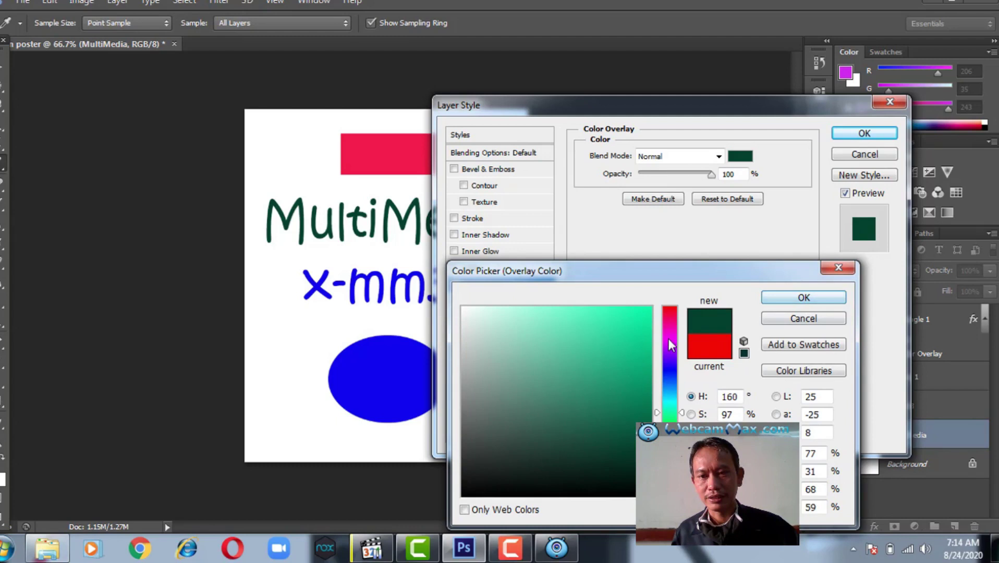
{"action": "left_click", "coordinate": [670, 356]}
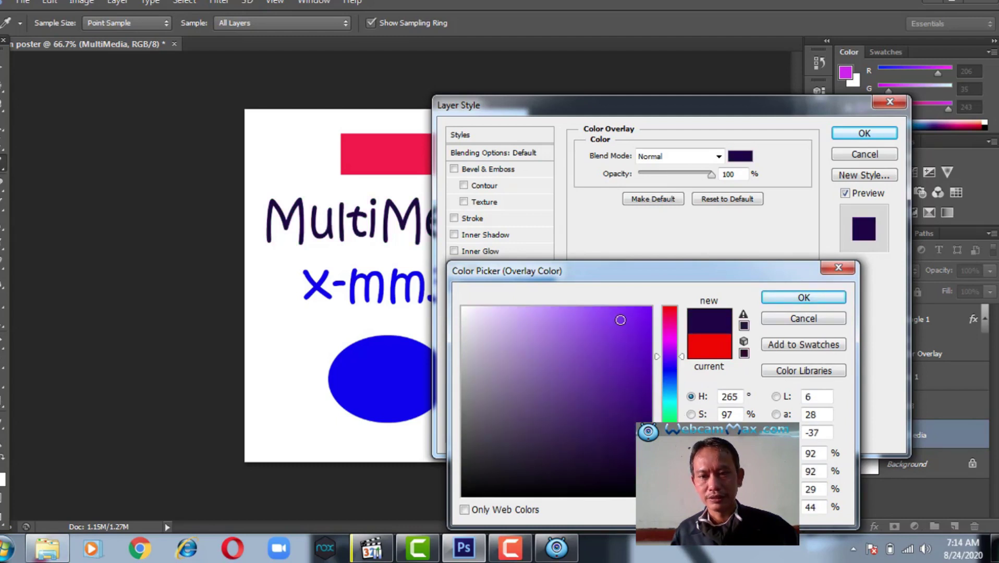
{"action": "left_click", "coordinate": [670, 435]}
{"action": "left_click", "coordinate": [619, 334]}
{"action": "left_click", "coordinate": [818, 299]}
{"action": "left_click", "coordinate": [864, 135]}
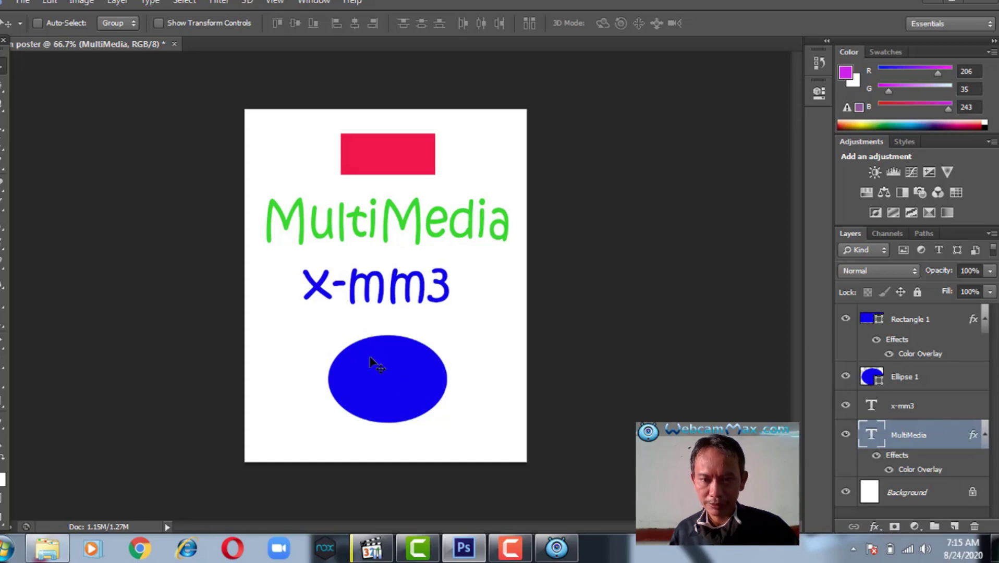
Apply a Color Overlay layer style to the ellipse in yellow, with hue 55° and saturation 95%
{"action": "left_click", "coordinate": [897, 380]}
{"action": "right_click", "coordinate": [897, 380]}
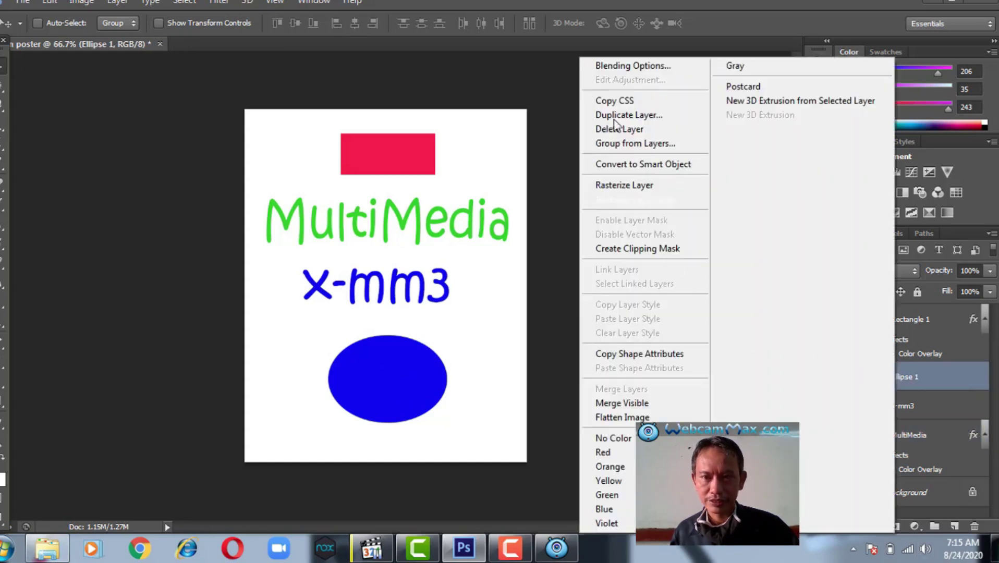
{"action": "left_click", "coordinate": [636, 66]}
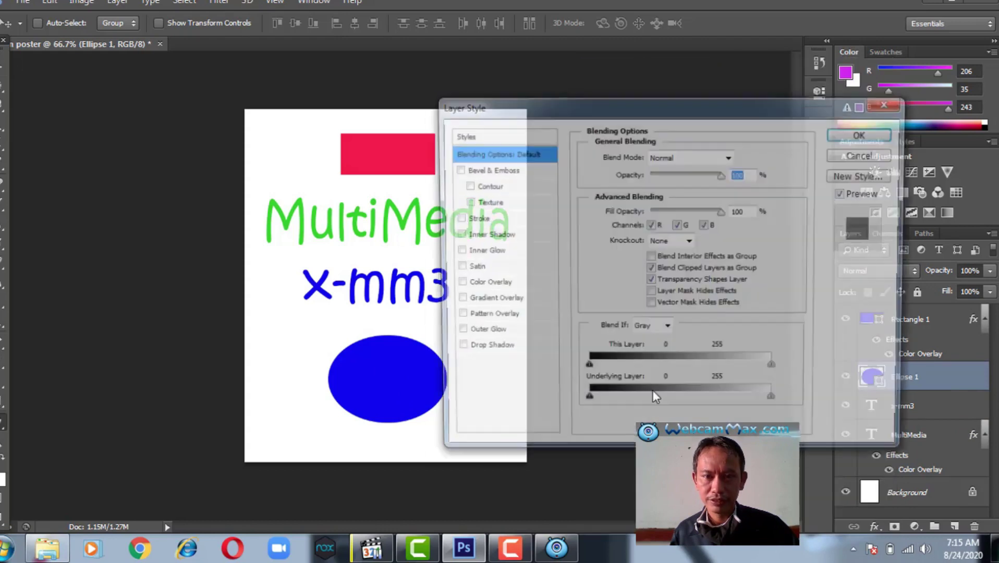
{"action": "left_click", "coordinate": [489, 285]}
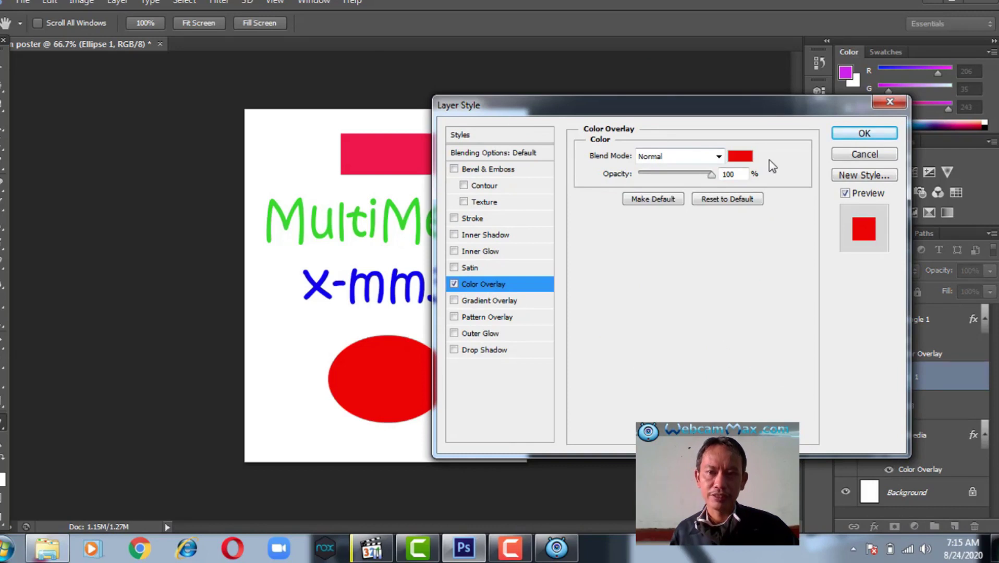
{"action": "left_click", "coordinate": [742, 158]}
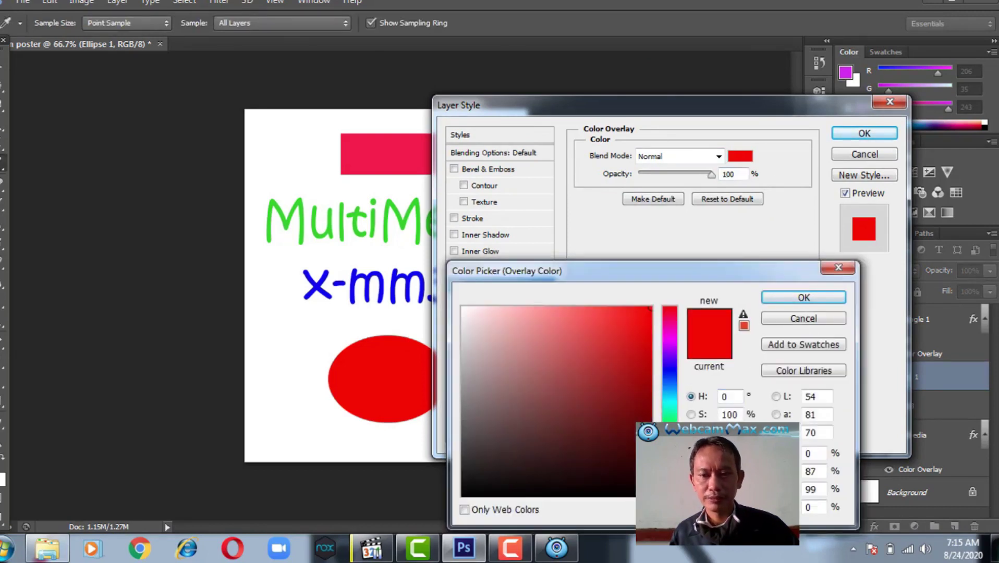
{"action": "left_click", "coordinate": [670, 459]}
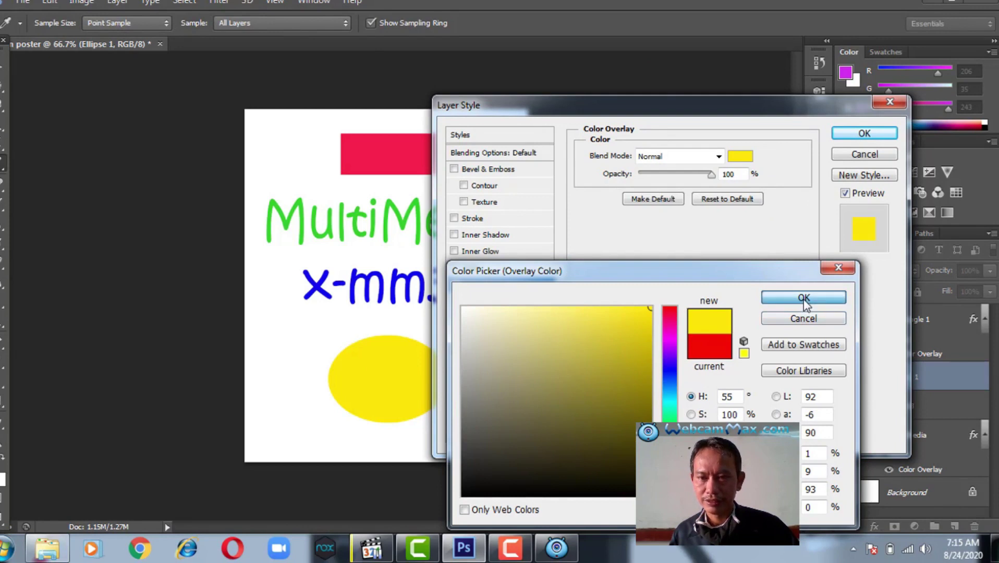
{"action": "left_click_drag", "start_coordinate": [648, 308], "coordinate": [587, 376]}
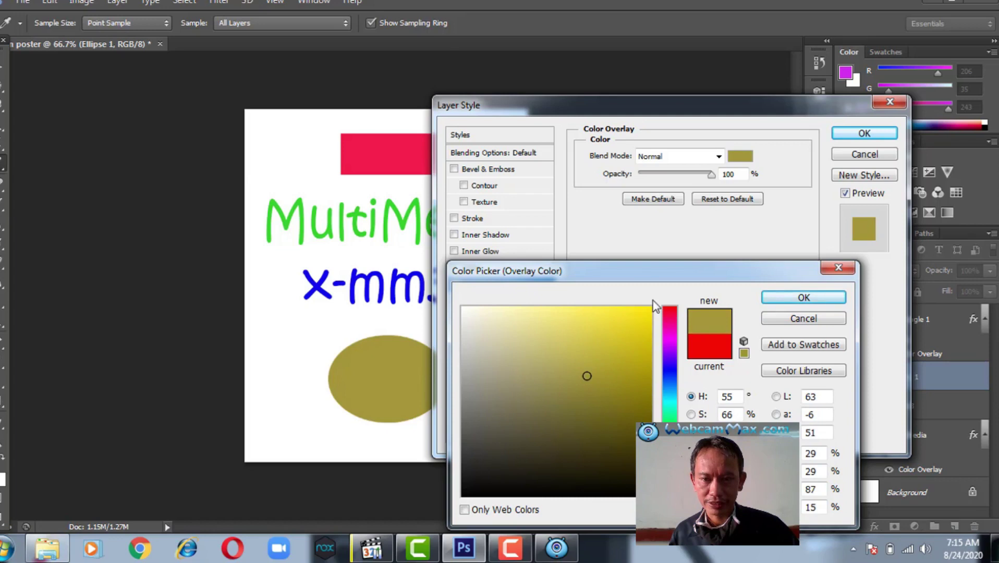
{"action": "left_click", "coordinate": [641, 316]}
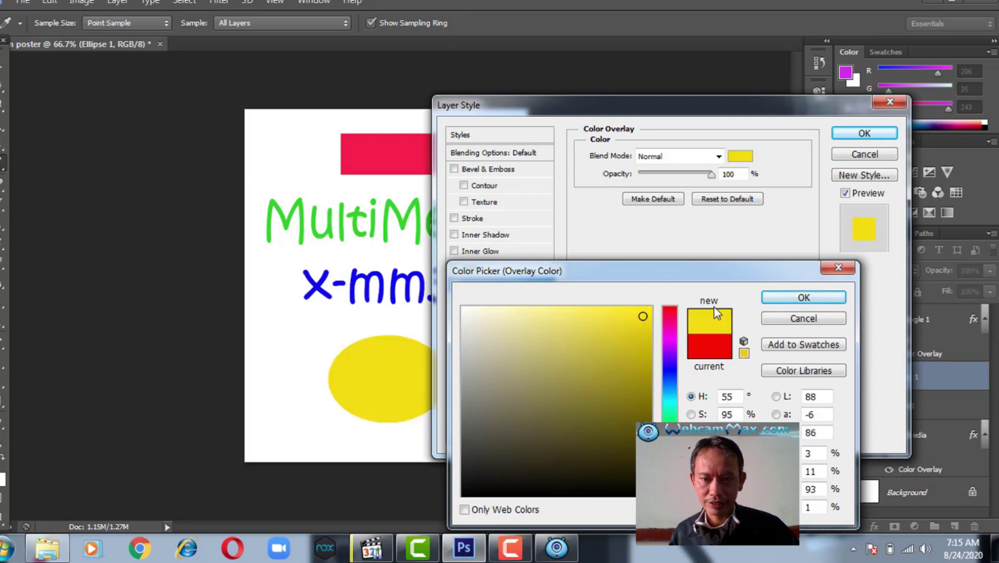
{"action": "left_click", "coordinate": [797, 298]}
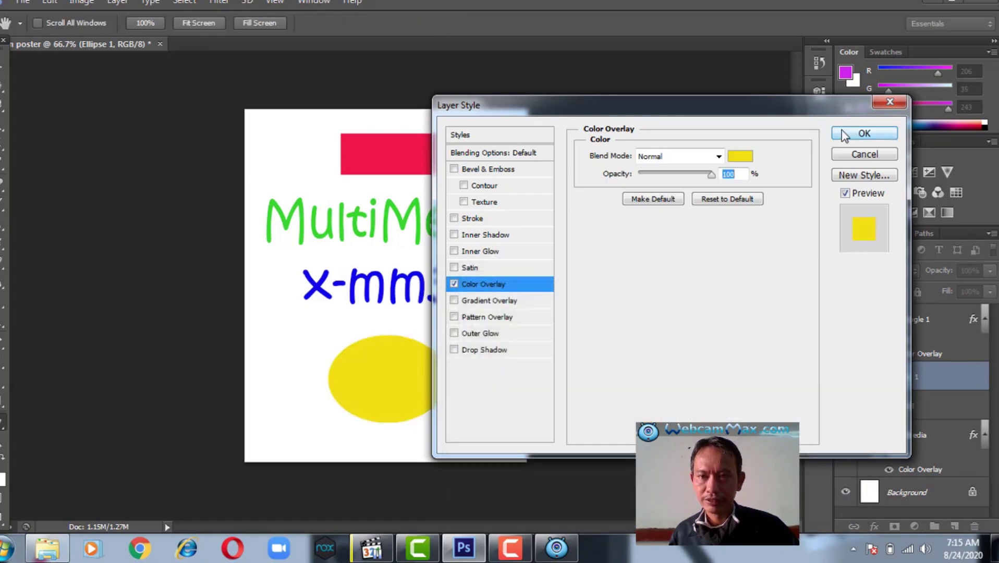
{"action": "left_click", "coordinate": [843, 133]}
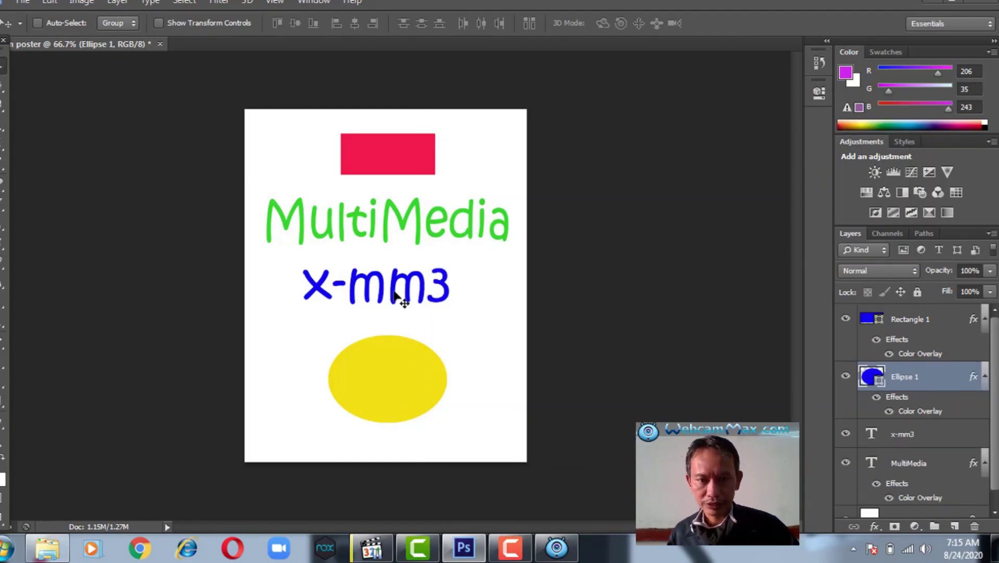
Apply a Color Overlay layer style to the x-mm3 text in red, with hue 0° and saturation 96%
{"action": "left_click", "coordinate": [916, 438]}
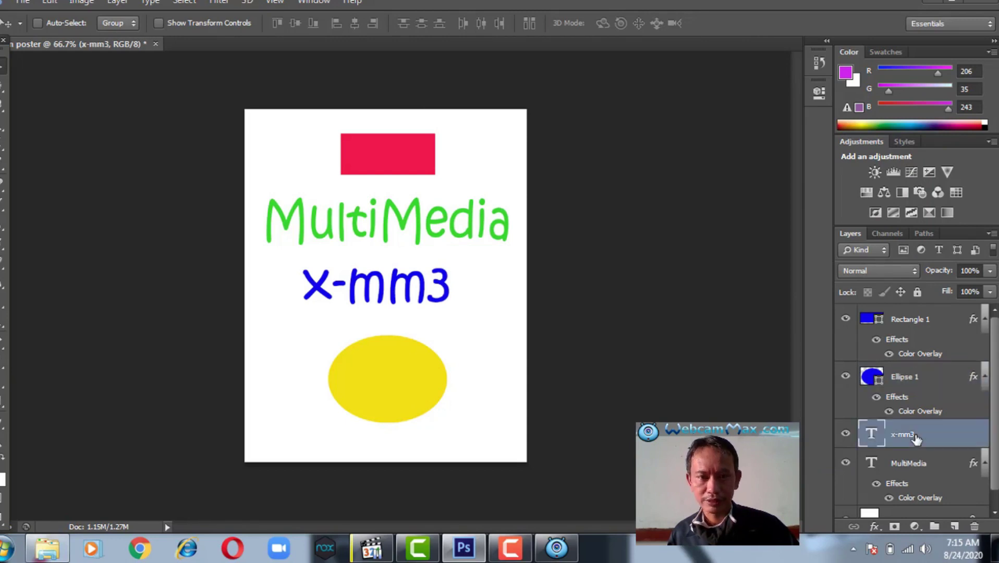
{"action": "right_click", "coordinate": [916, 438]}
{"action": "left_click", "coordinate": [607, 72]}
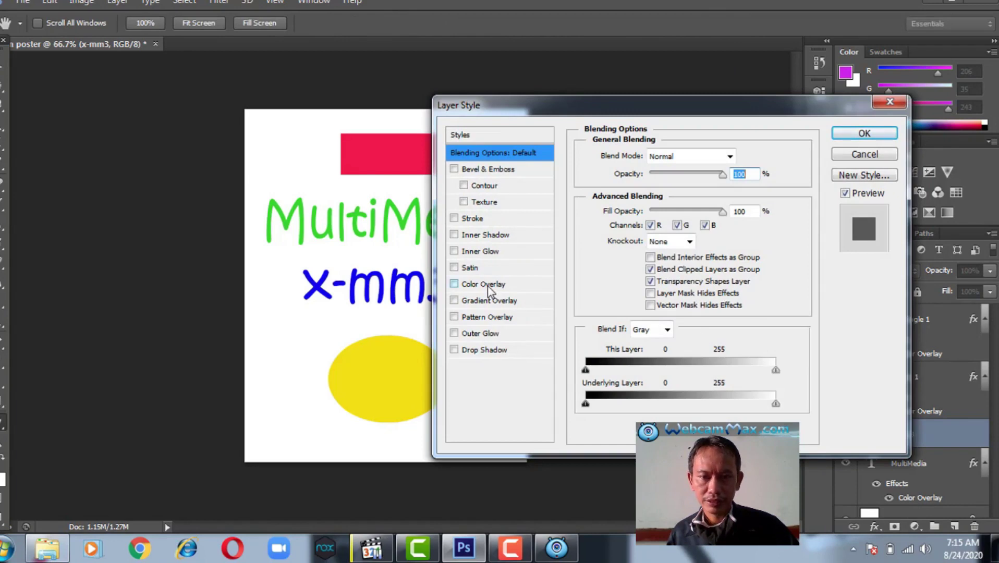
{"action": "left_click", "coordinate": [488, 285]}
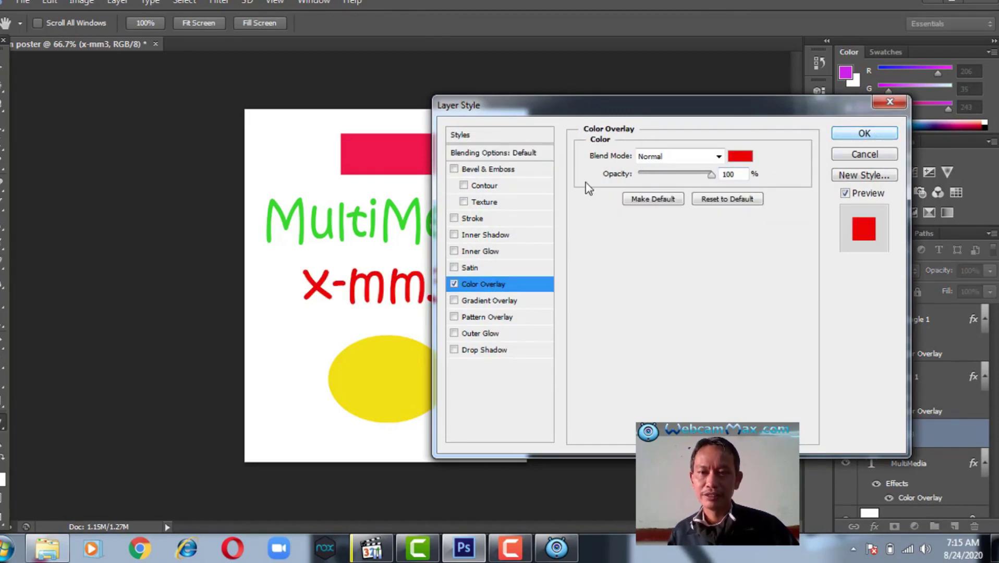
{"action": "left_click", "coordinate": [741, 158]}
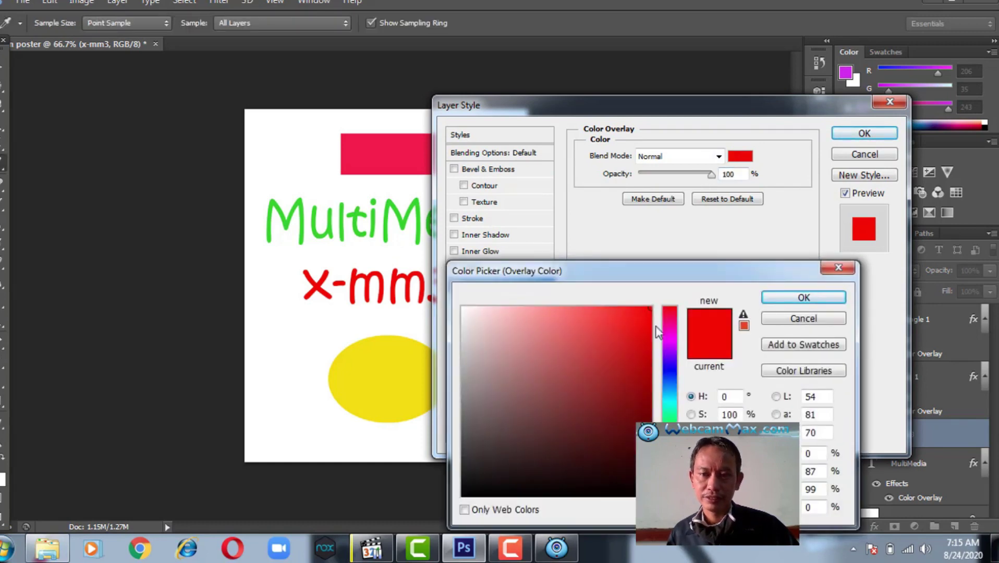
{"action": "left_click", "coordinate": [784, 298]}
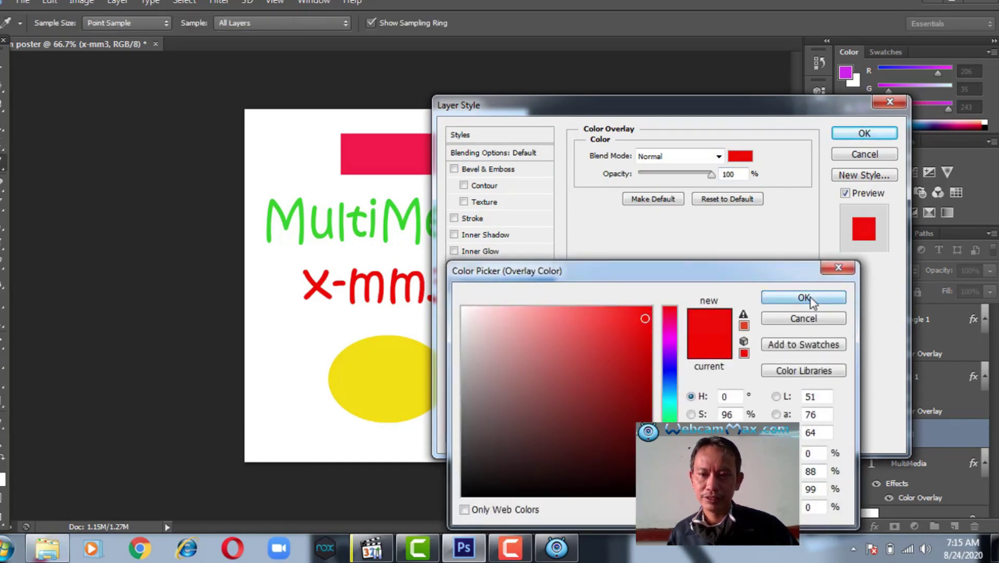
{"action": "left_click", "coordinate": [863, 135]}
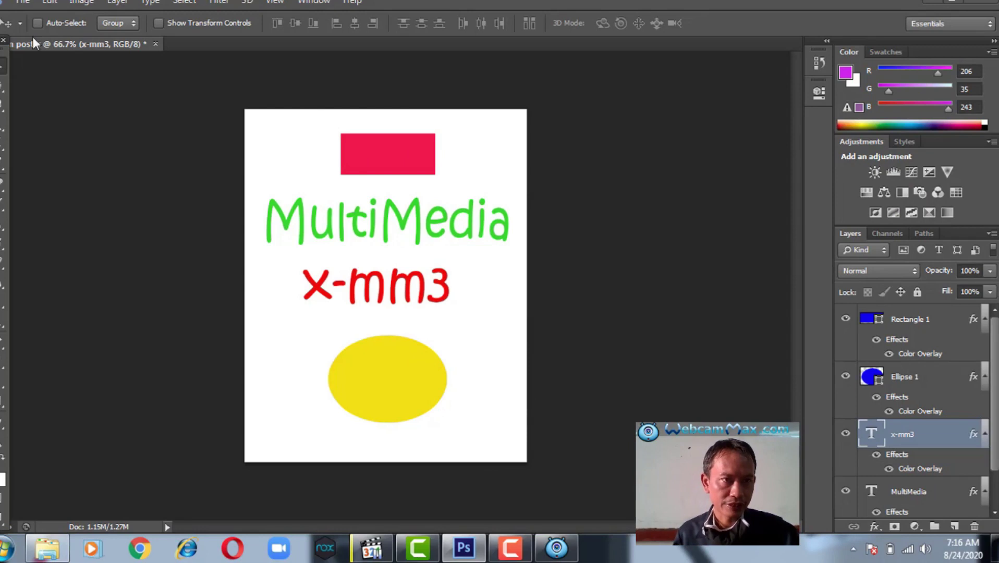
Save the document in My Documents as "desain poster-1" in Photoshop PSD format with its layers kept
{"action": "left_click", "coordinate": [24, 1]}
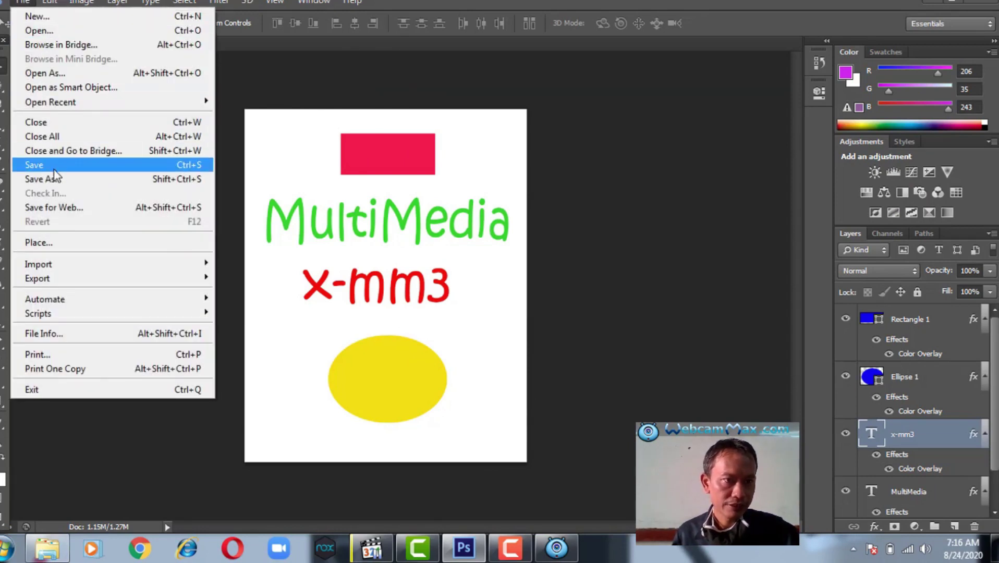
{"action": "left_click", "coordinate": [53, 167]}
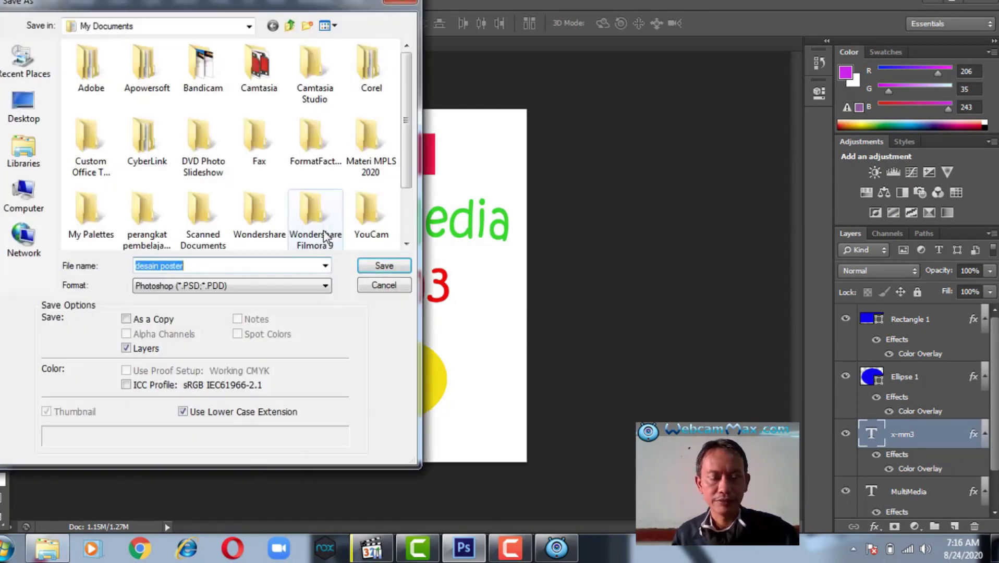
{"action": "left_click", "coordinate": [205, 266]}
{"action": "type", "text": "-"}
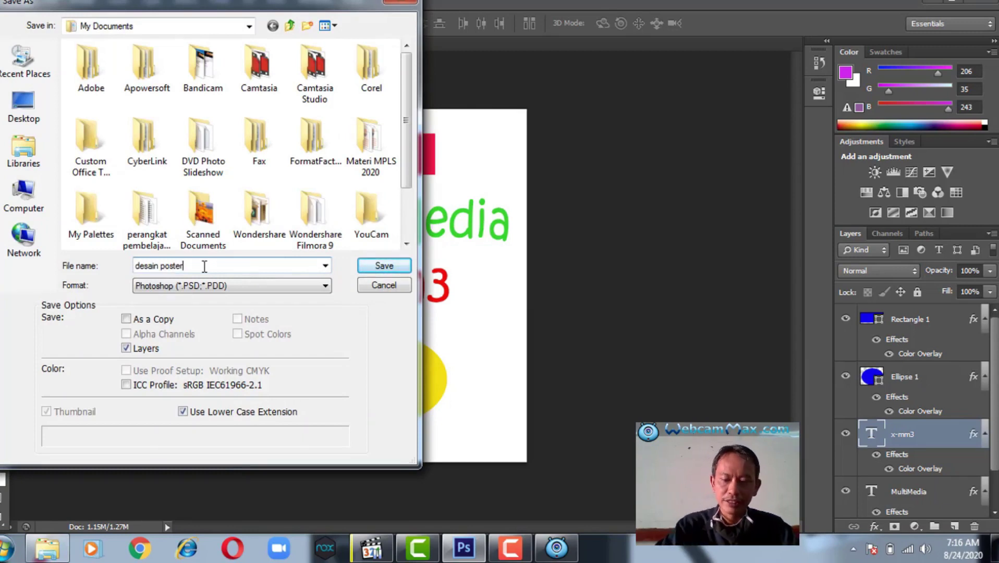
{"action": "type", "text": "1"}
{"action": "left_click", "coordinate": [383, 267]}
{"action": "left_click", "coordinate": [636, 157]}
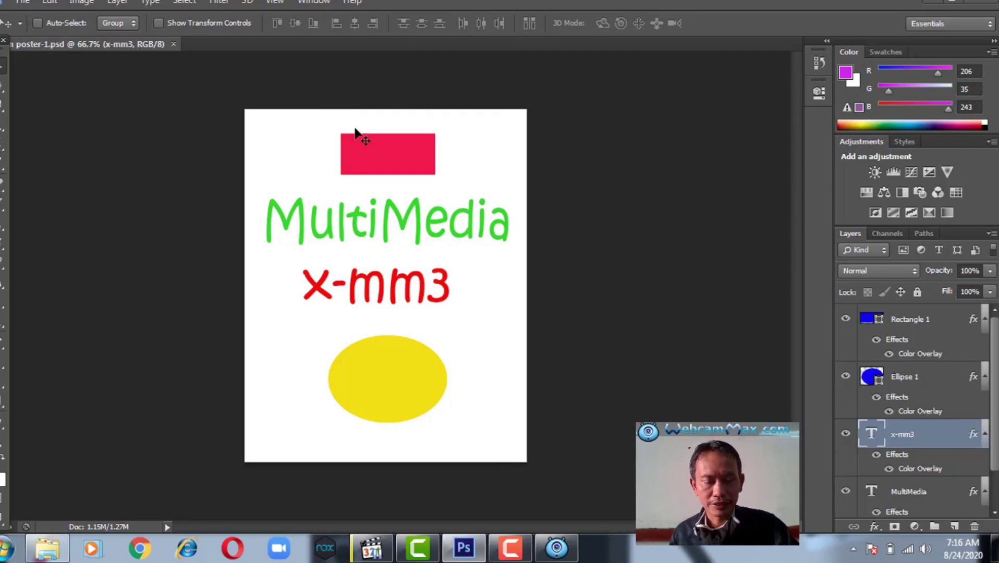
Shift the x-mm3 text slightly right and down, centring it under the MultiMedia text
{"action": "mouse_move", "coordinate": [383, 151]}
{"action": "left_mouse_down"}
{"action": "mouse_move", "coordinate": [397, 148]}
{"action": "mouse_move", "coordinate": [390, 159]}
{"action": "left_mouse_up"}
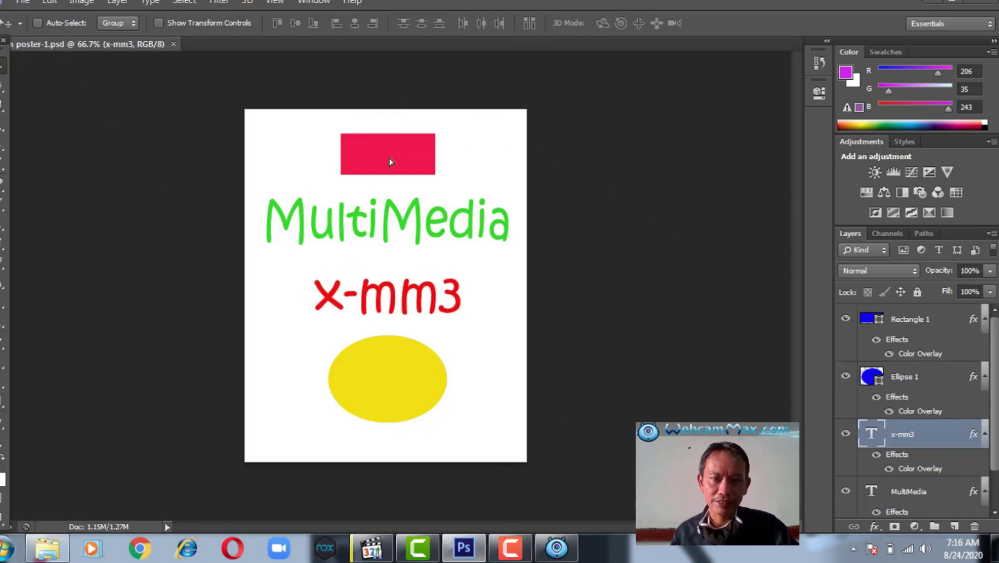